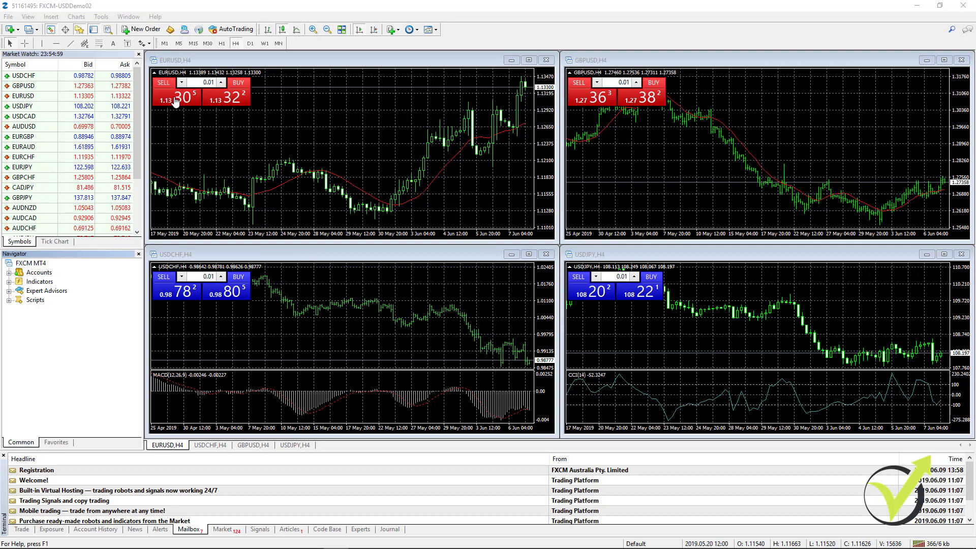
pyautogui.click(101, 19)
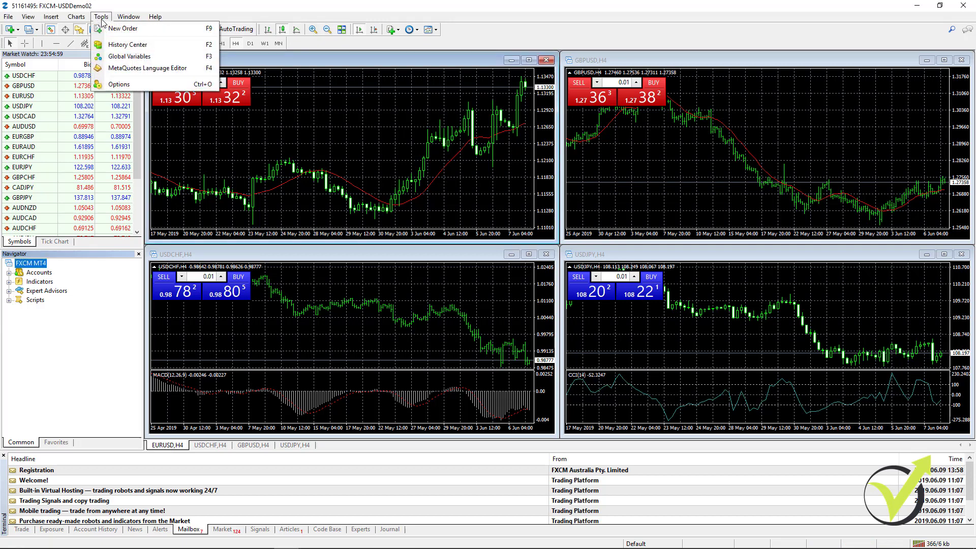
pyautogui.click(124, 85)
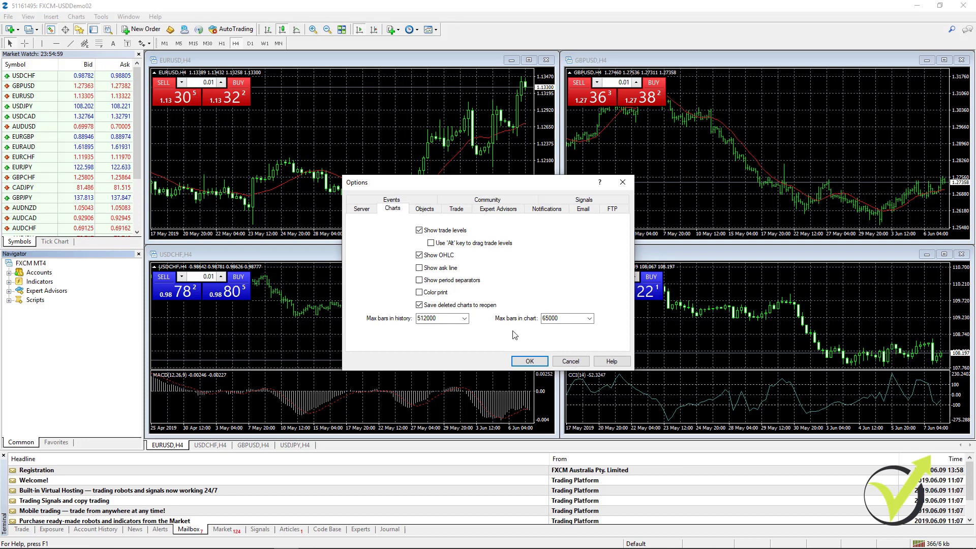
pyautogui.doubleClick(564, 318)
pyautogui.write('9999999999999')
pyautogui.doubleClick(429, 318)
pyautogui.write('9999999999999')
pyautogui.click(527, 361)
# Reopen the Charts options to verify the bar limits, then cancel.
pyautogui.click(99, 17)
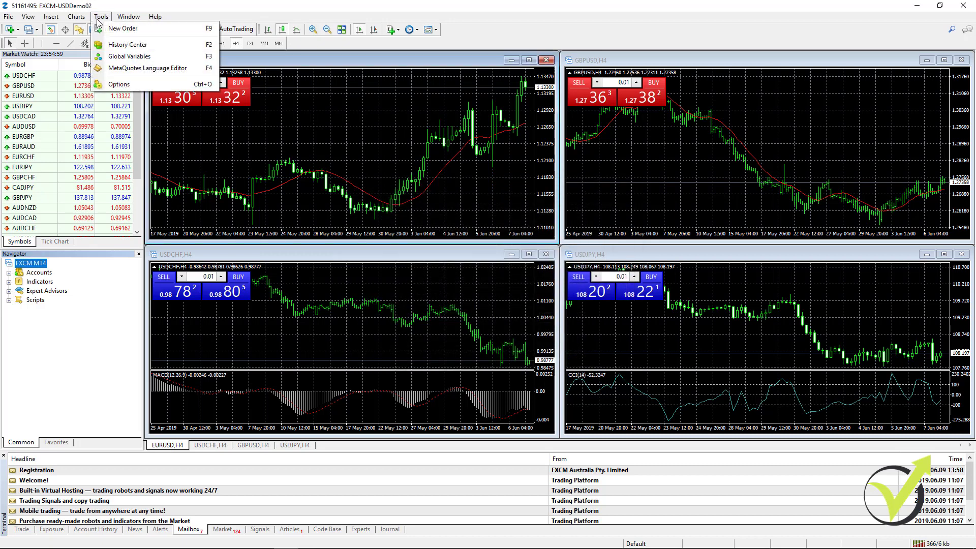
pyautogui.click(119, 84)
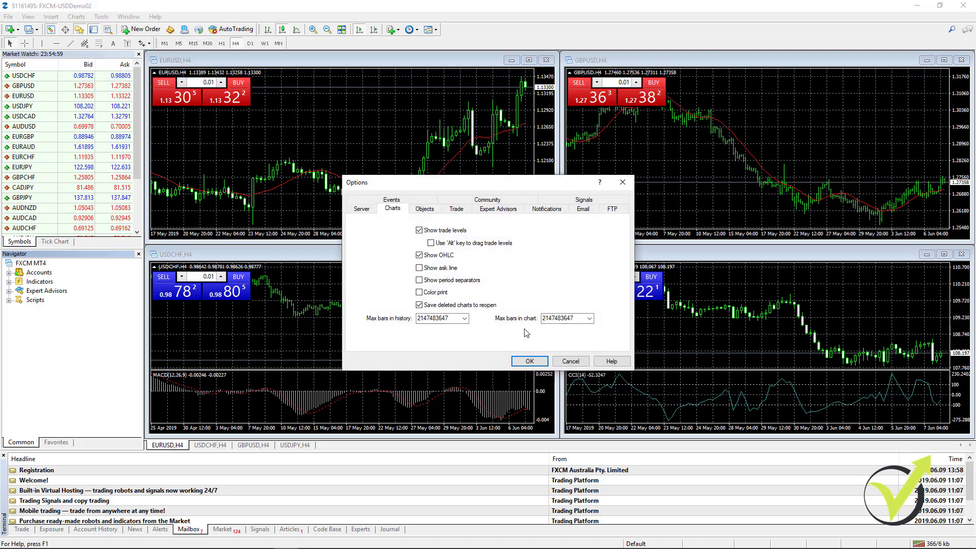
pyautogui.click(570, 362)
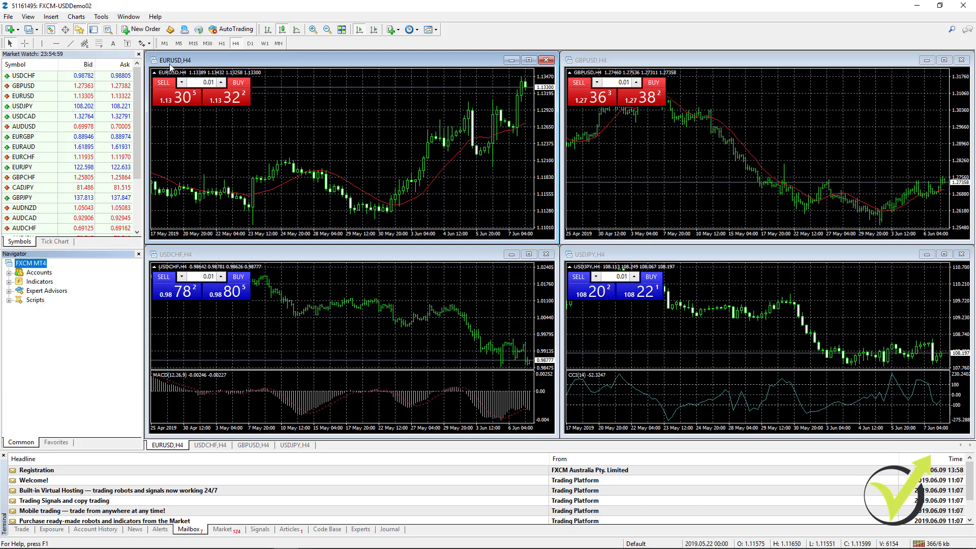
pyautogui.click(101, 18)
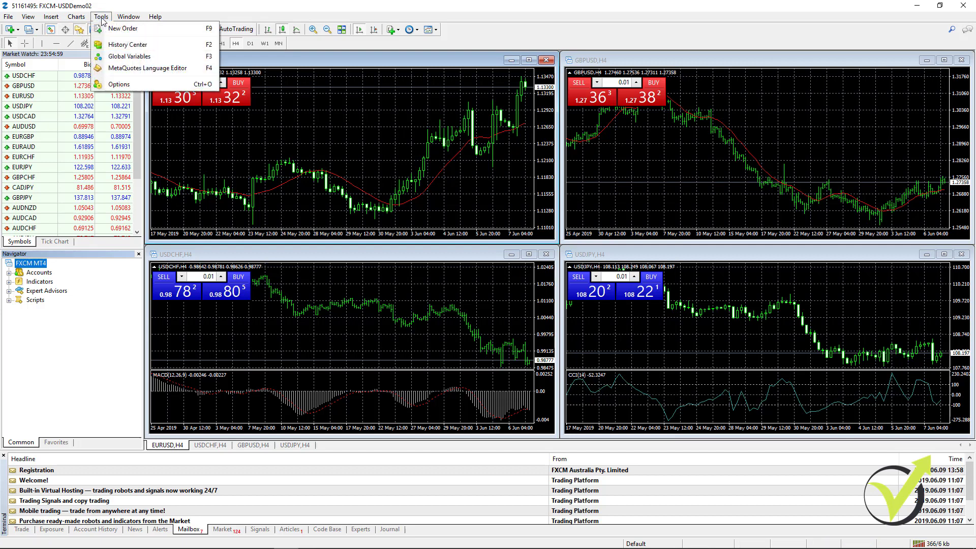
pyautogui.click(122, 45)
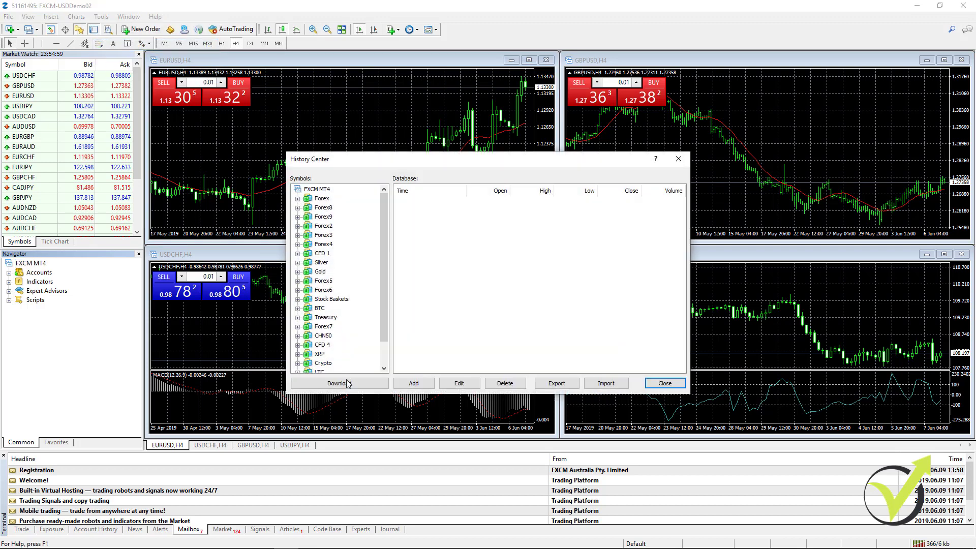
pyautogui.click(665, 384)
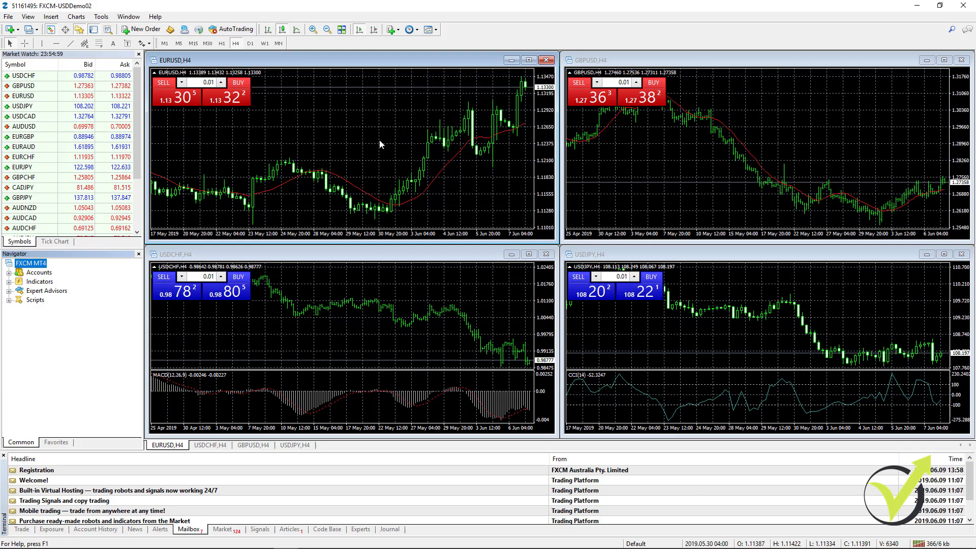
# Maximize the EURUSD chart, zoom out twice and jump to its earliest bars.
pyautogui.click(528, 60)
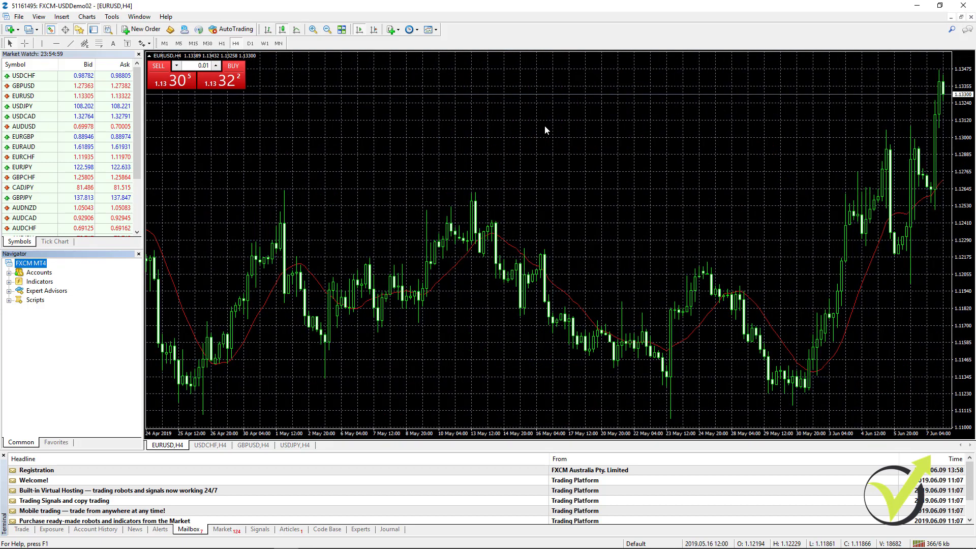
pyautogui.click(328, 30)
pyautogui.click(327, 29)
pyautogui.moveTo(359, 172); pyautogui.dragTo(337, 160)
pyautogui.press('Home')
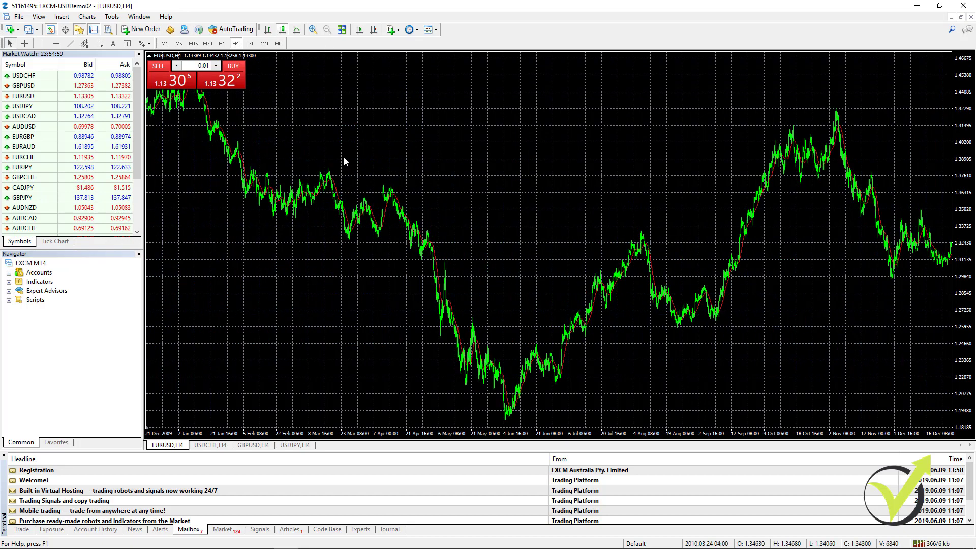
# Page through EURUSD history on the H1, M30 and M15 timeframes.
pyautogui.click(222, 44)
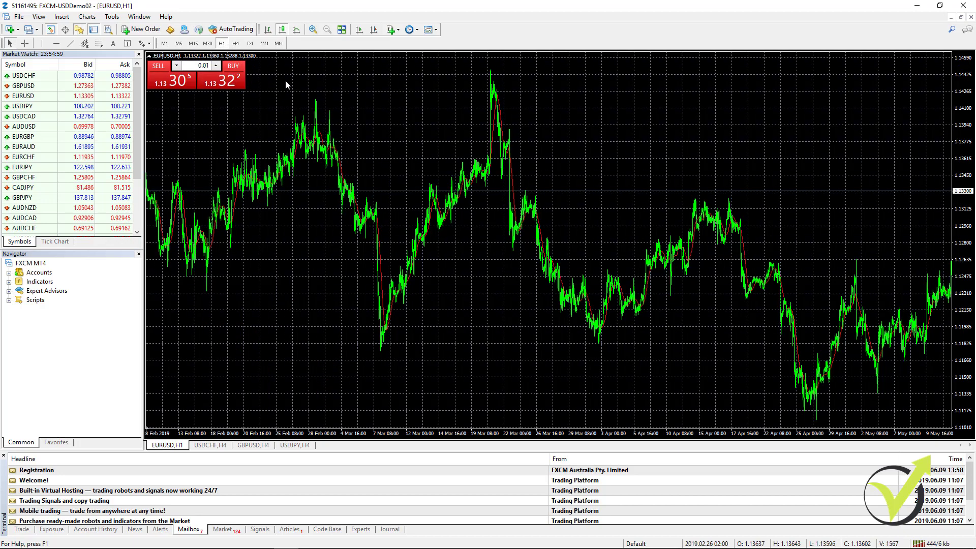
pyautogui.scroll(10, 285, 80)
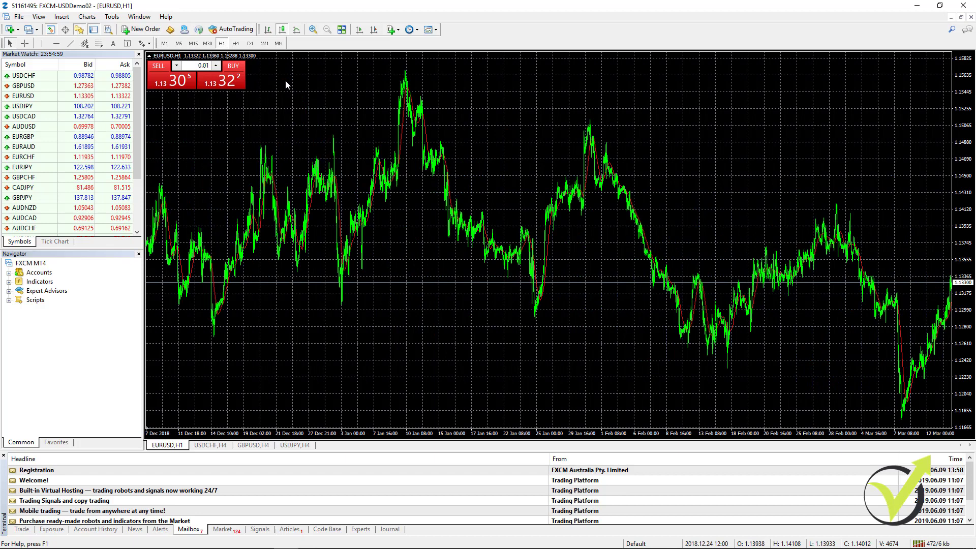
pyautogui.scroll(-3, 285, 81)
pyautogui.scroll(3, 285, 81)
pyautogui.click(207, 43)
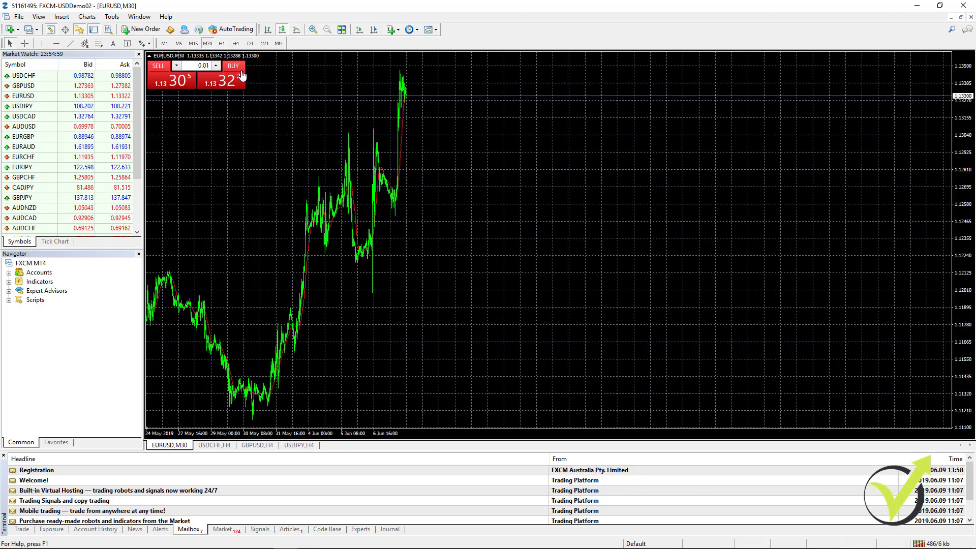
pyautogui.scroll(10, 389, 189)
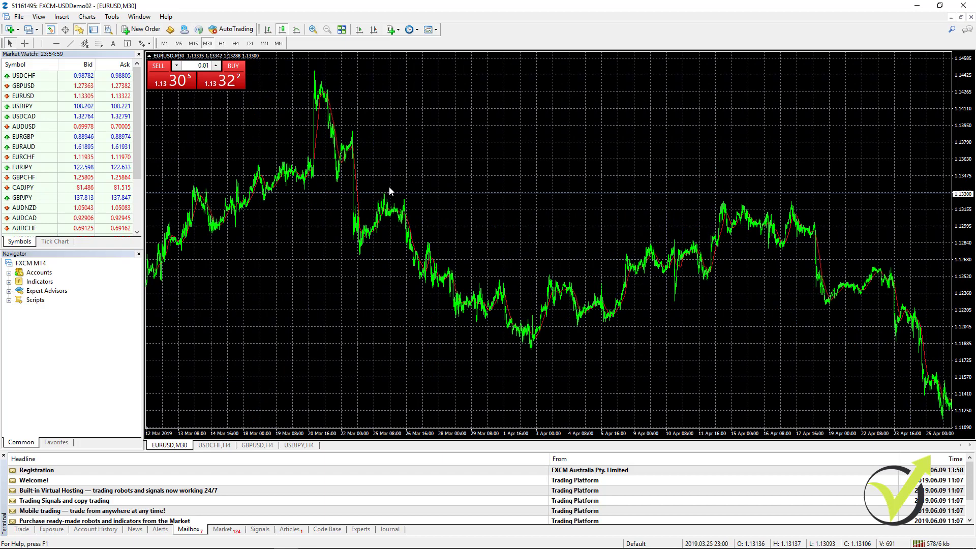
pyautogui.scroll(-15, 389, 189)
pyautogui.click(194, 44)
pyautogui.scroll(15, 352, 183)
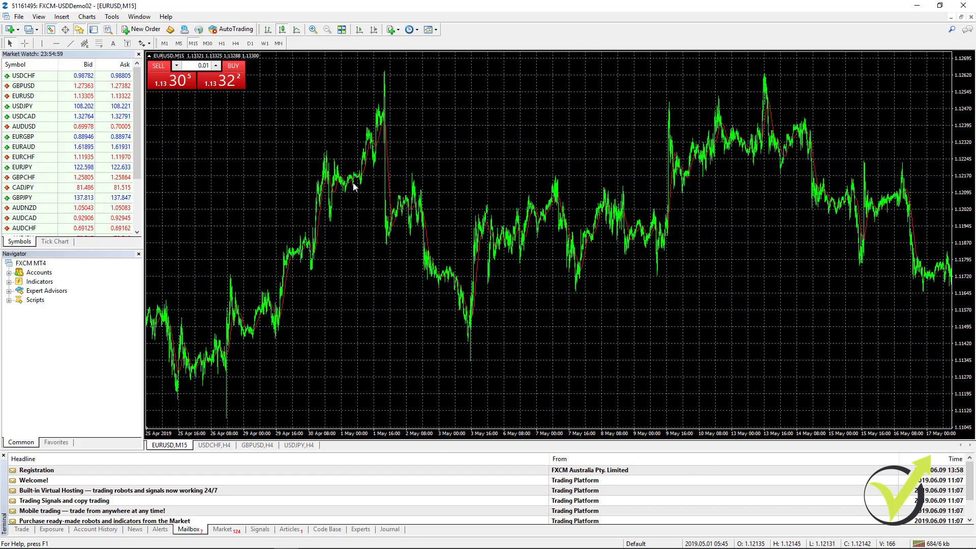
pyautogui.scroll(-5, 353, 182)
pyautogui.scroll(5, 353, 182)
# Load EURUSD history on M5 and M1, then return to the Daily timeframe.
pyautogui.click(179, 43)
pyautogui.scroll(10, 342, 191)
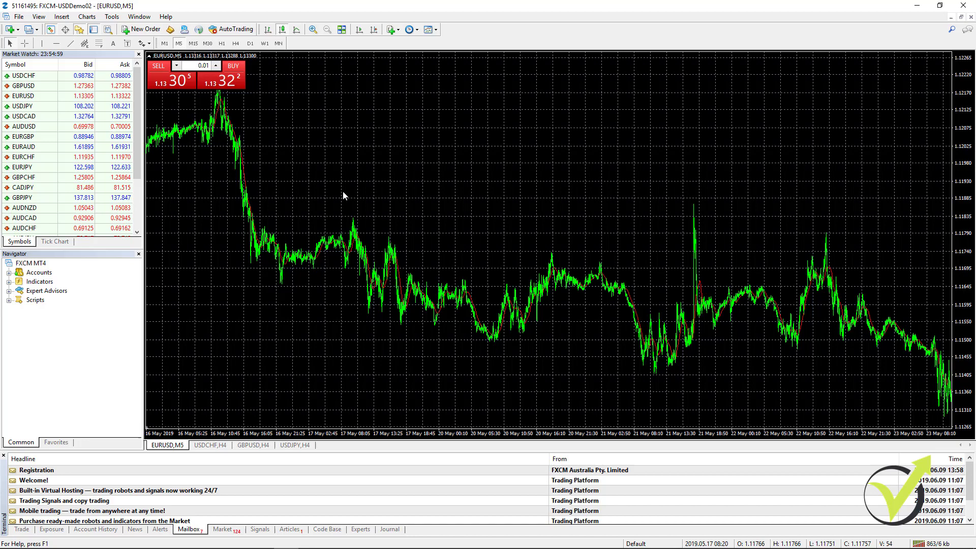
pyautogui.scroll(10, 342, 195)
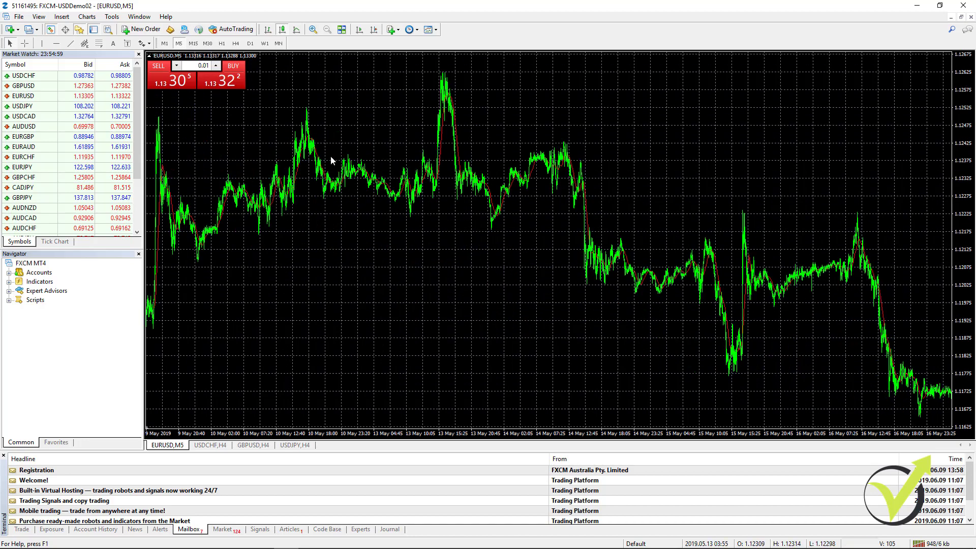
pyautogui.click(164, 44)
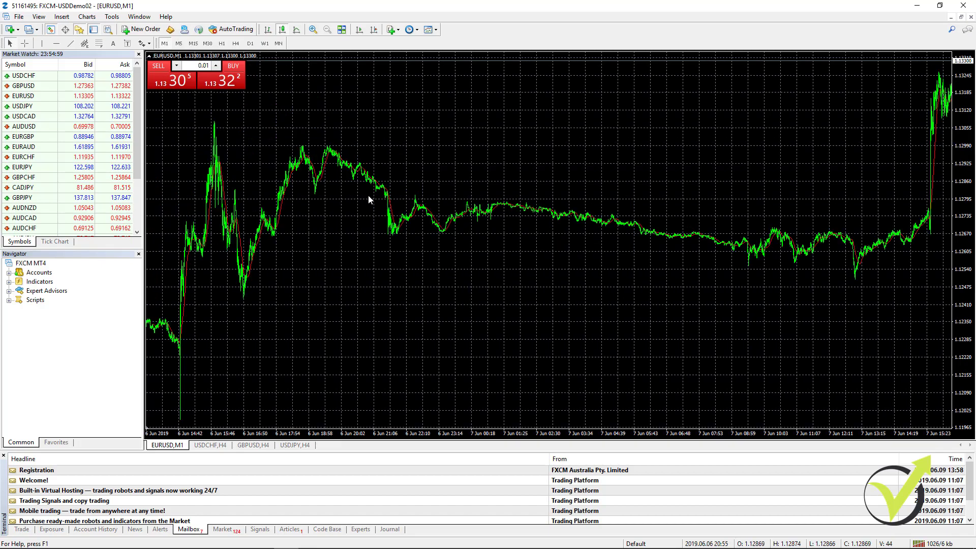
pyautogui.scroll(20, 368, 195)
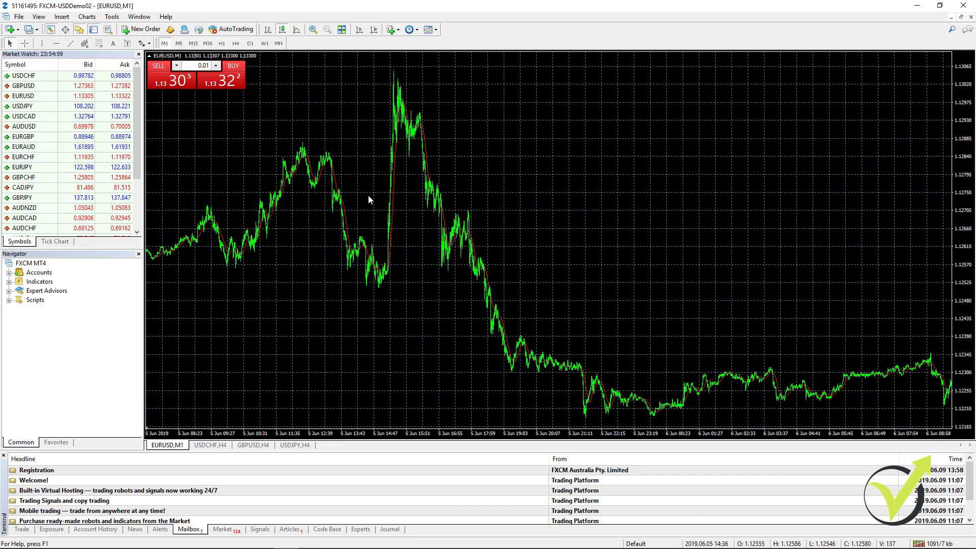
pyautogui.scroll(20, 369, 197)
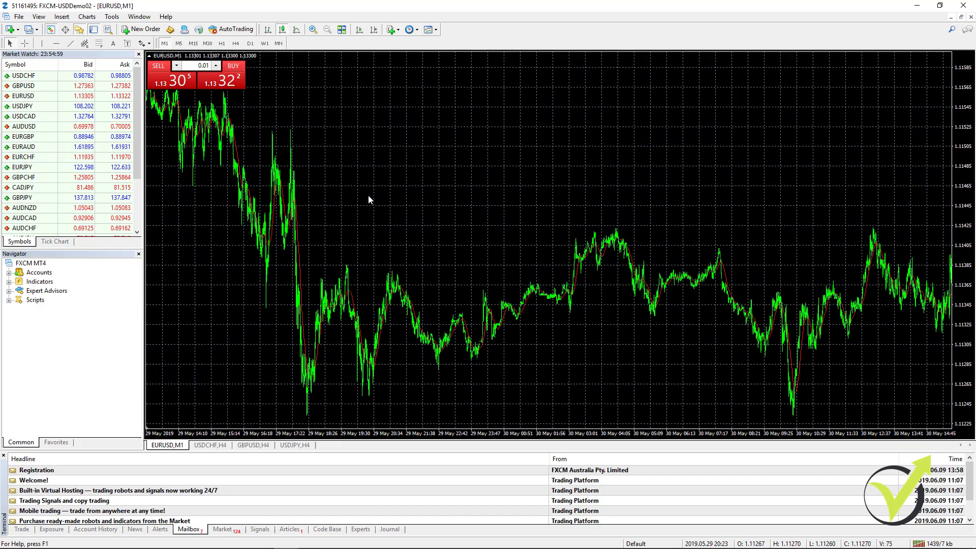
pyautogui.scroll(5, 368, 196)
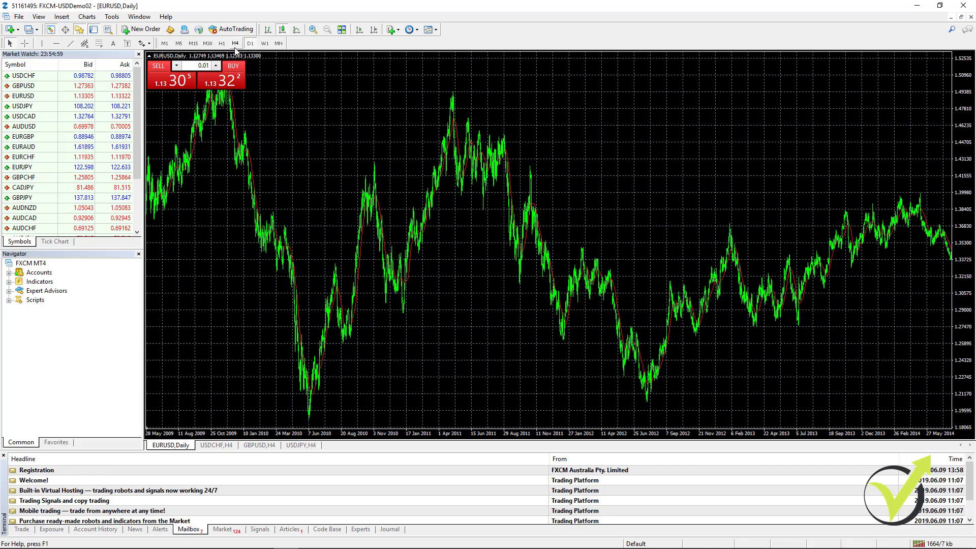
pyautogui.click(250, 44)
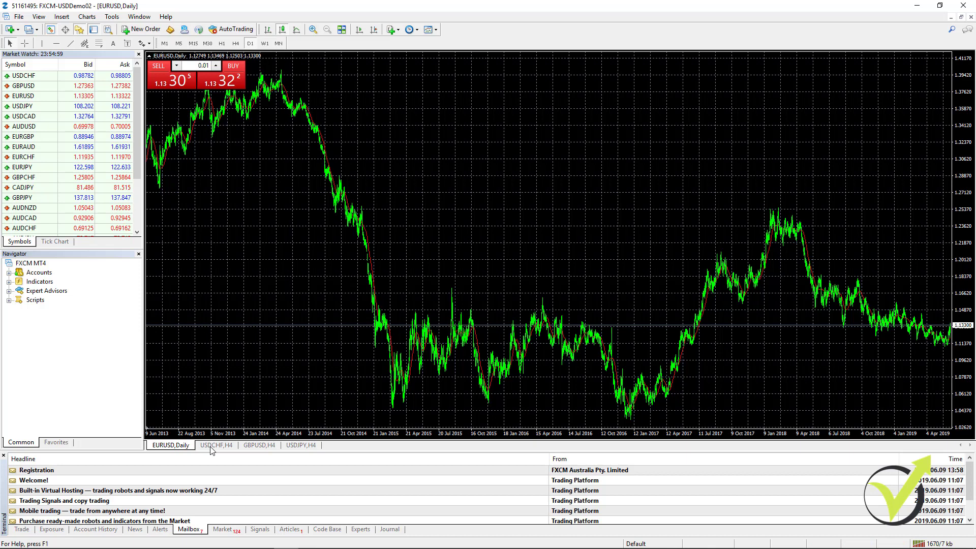
# Bring GBPUSD forward on M1, zoom out twice and scroll back through its history.
pyautogui.click(263, 449)
pyautogui.click(163, 44)
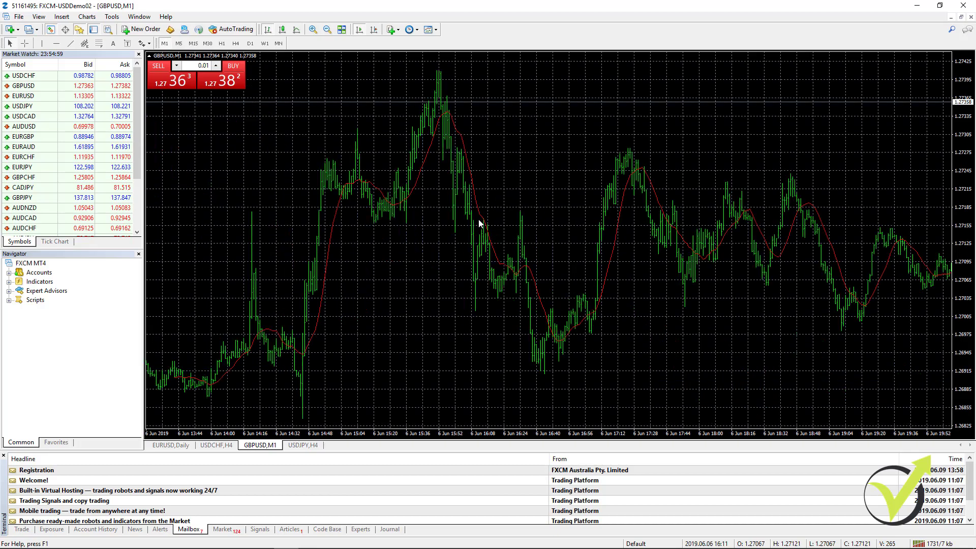
pyautogui.click(327, 30)
pyautogui.click(326, 30)
pyautogui.scroll(-10, 399, 196)
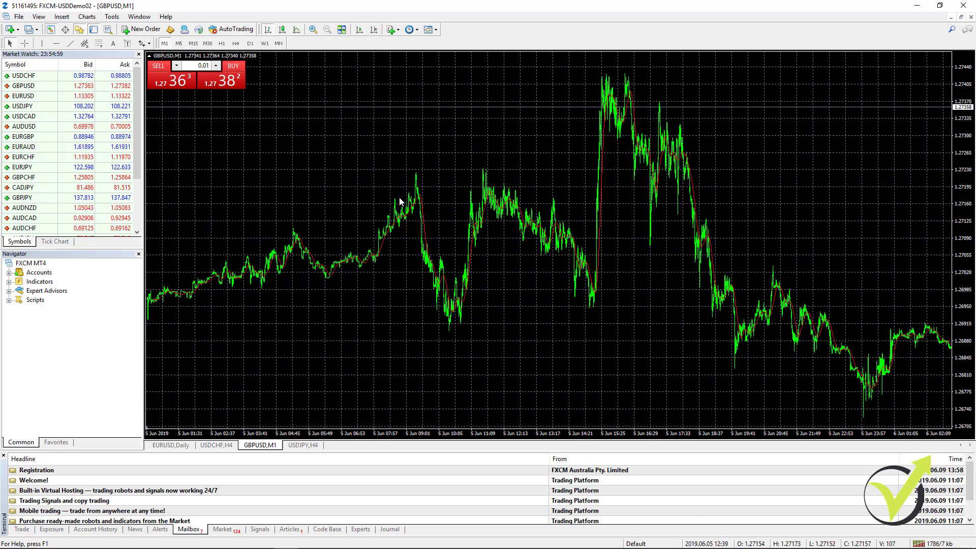
pyautogui.scroll(-20, 398, 202)
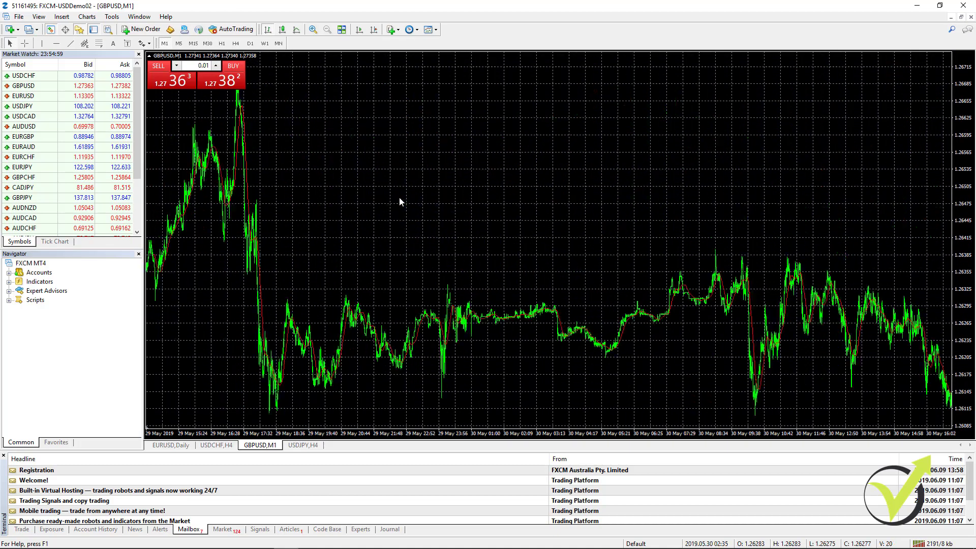
pyautogui.scroll(-10, 399, 198)
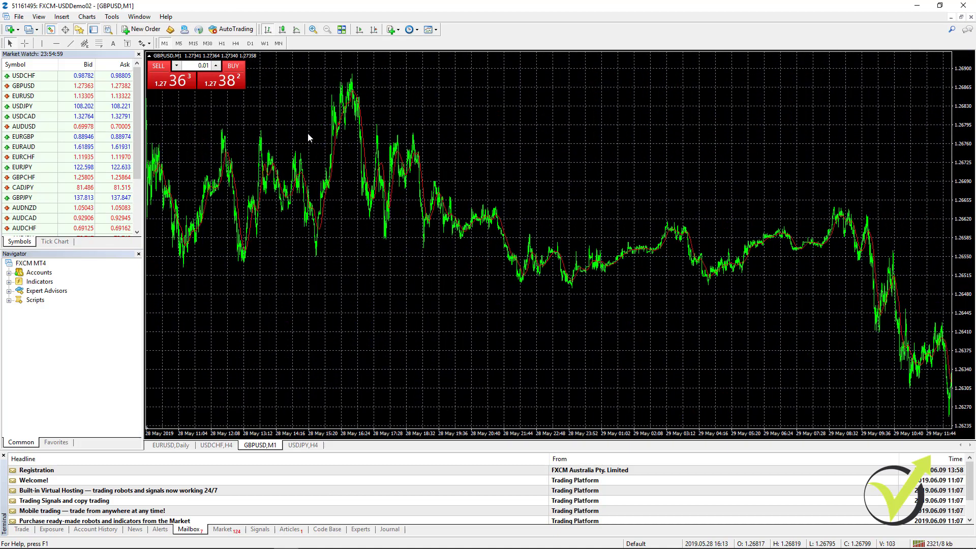
# Step GBPUSD through M5, M15, M30, H1 and H4, ending on Daily.
pyautogui.click(179, 44)
pyautogui.scroll(-12, 401, 185)
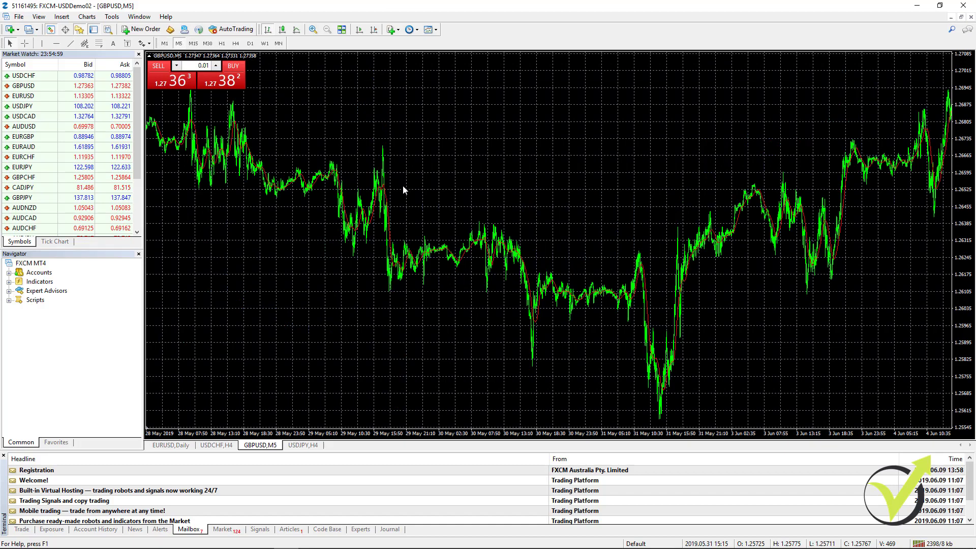
pyautogui.click(193, 44)
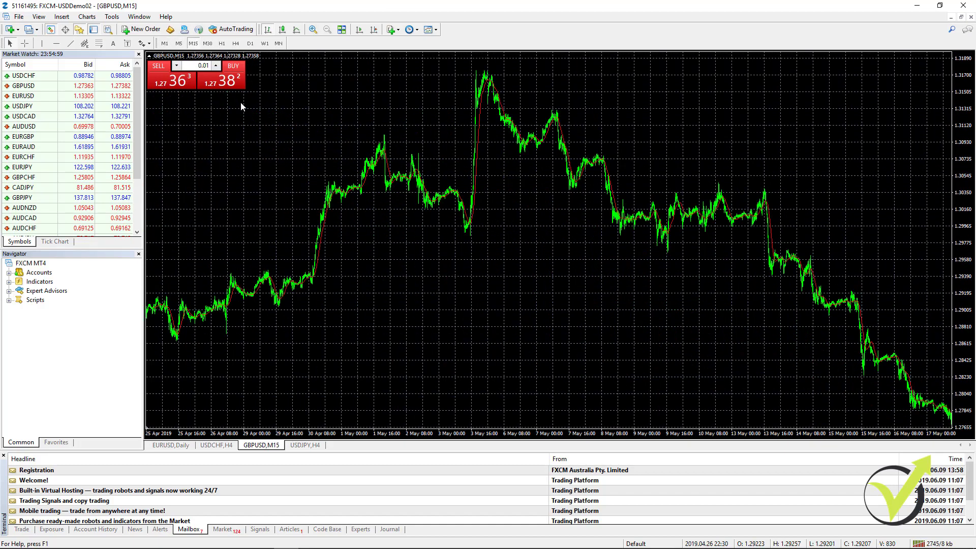
pyautogui.click(207, 44)
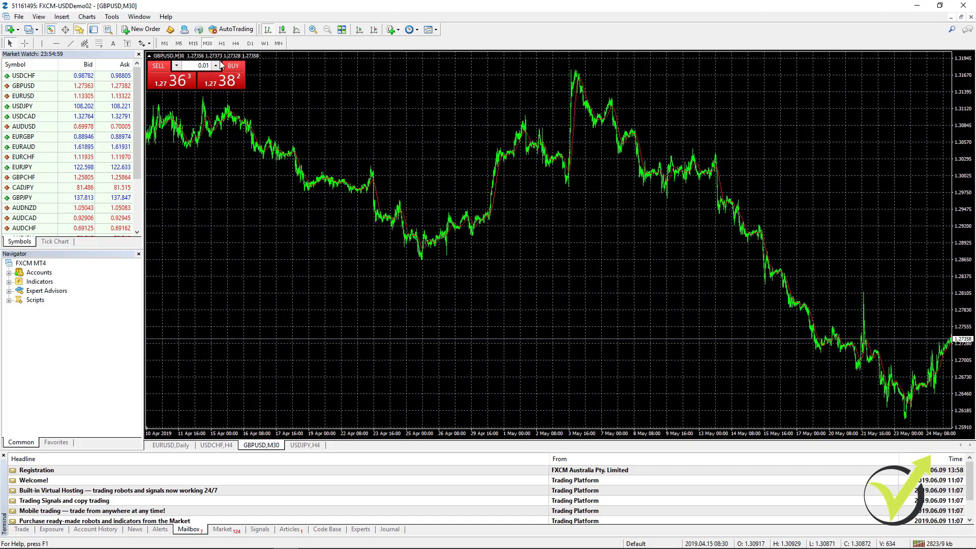
pyautogui.click(222, 44)
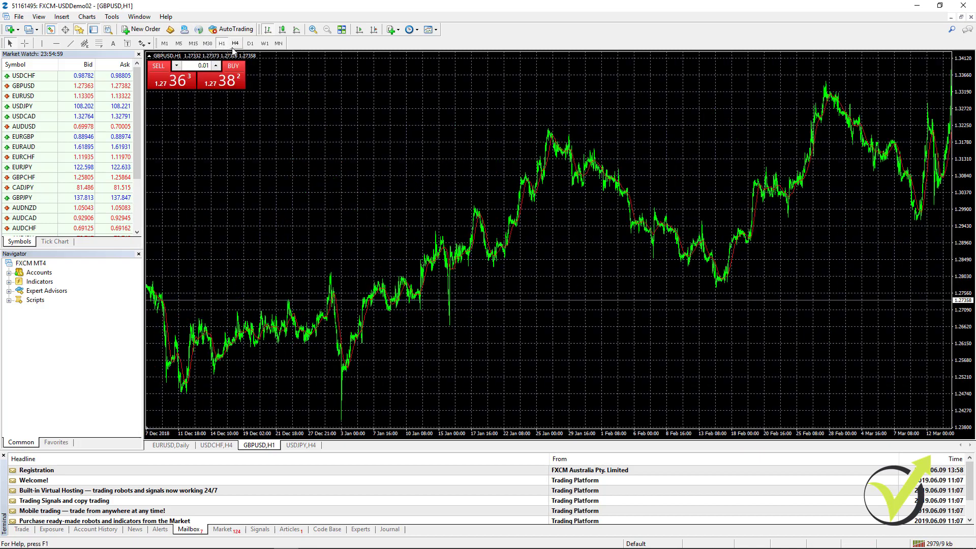
pyautogui.click(235, 43)
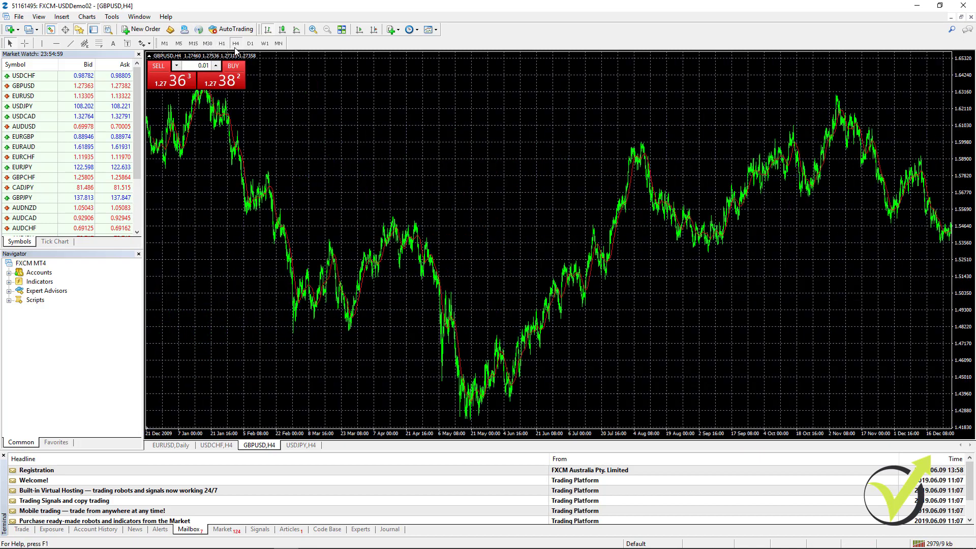
pyautogui.click(250, 43)
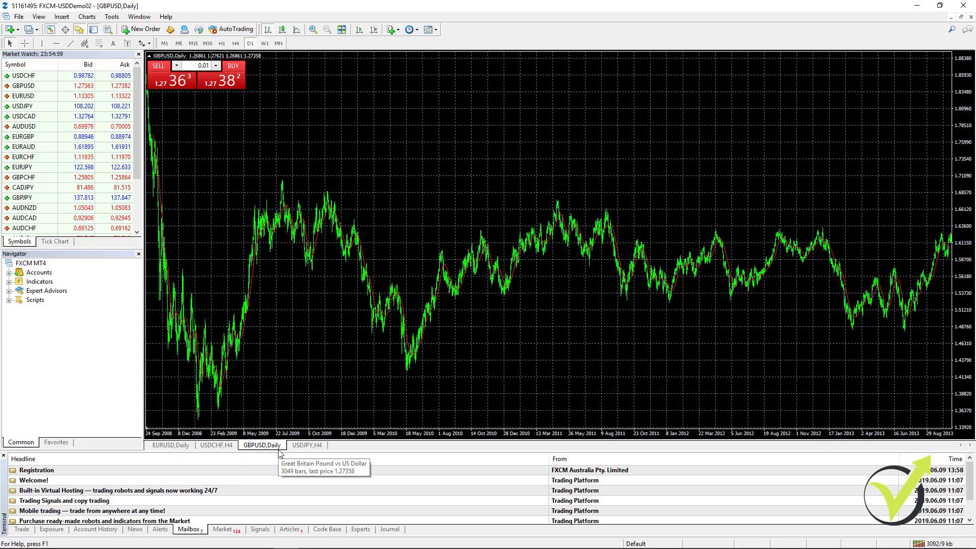
# Open a new EURGBP chart from Market Watch and zoom it out.
pyautogui.click(22, 138)
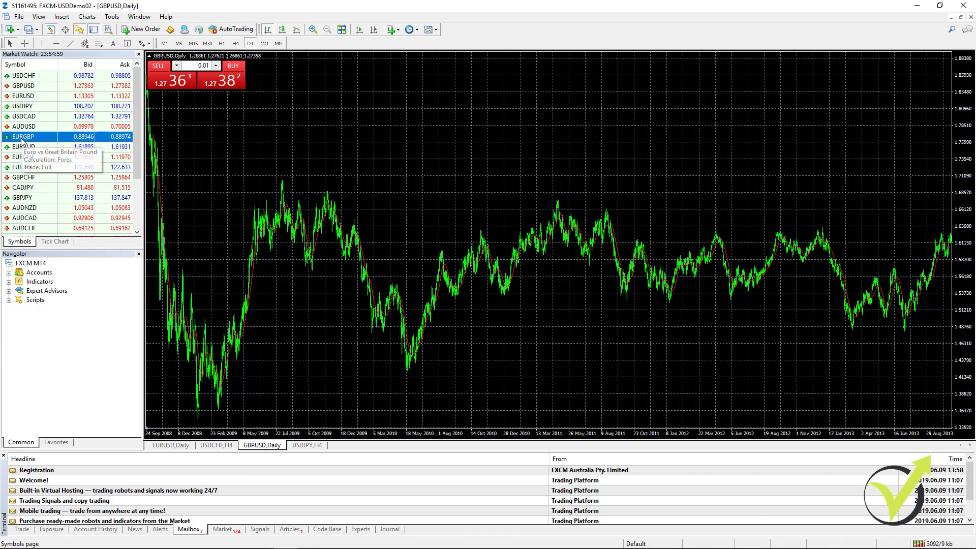
pyautogui.rightClick(21, 139)
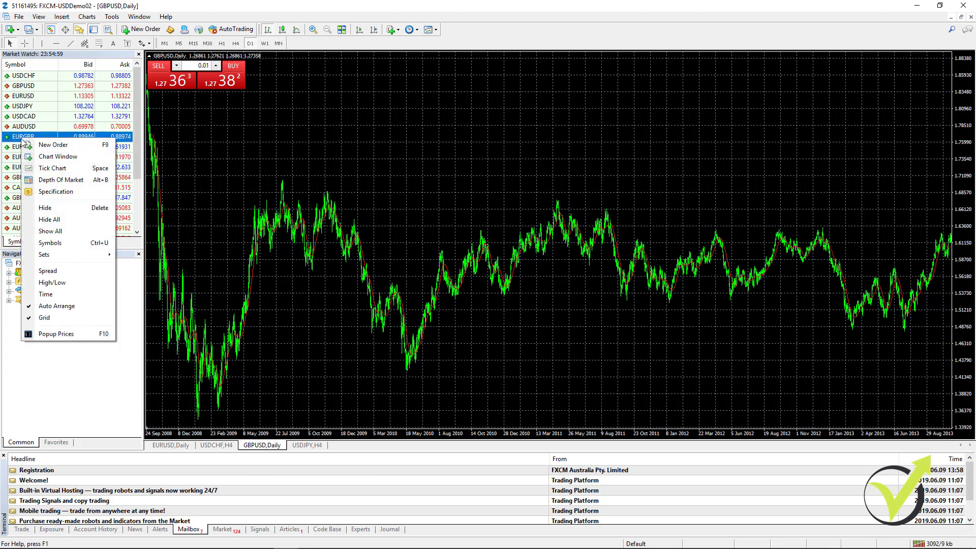
pyautogui.click(57, 158)
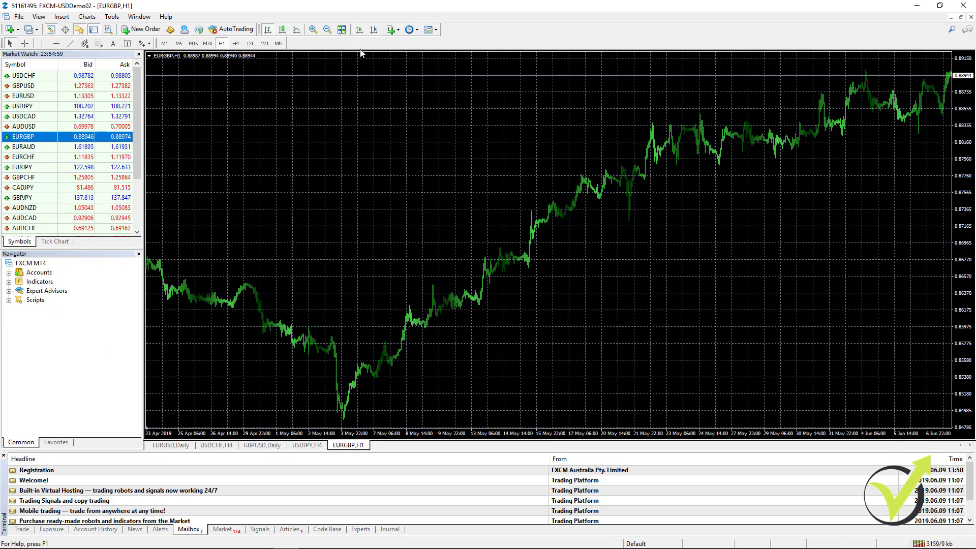
pyautogui.click(328, 30)
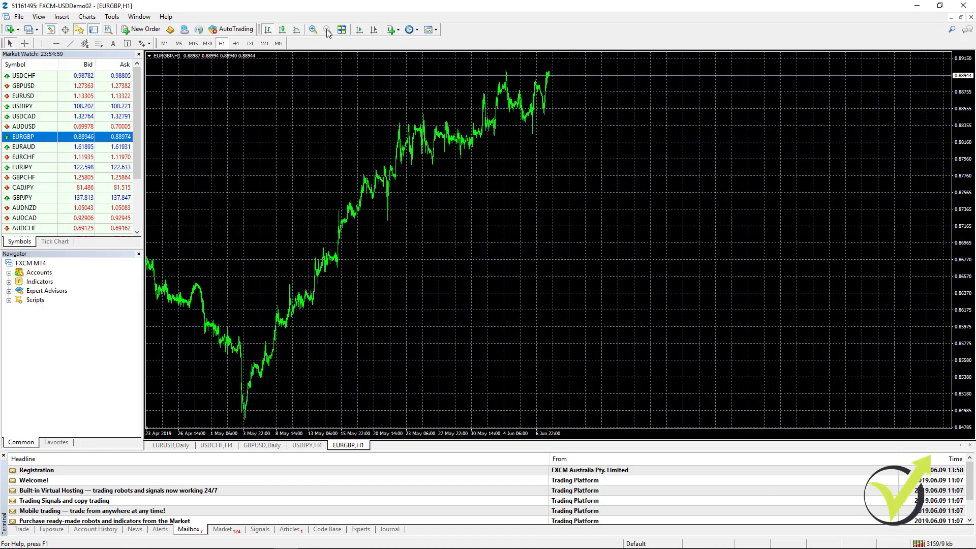
pyautogui.scroll(15, 364, 188)
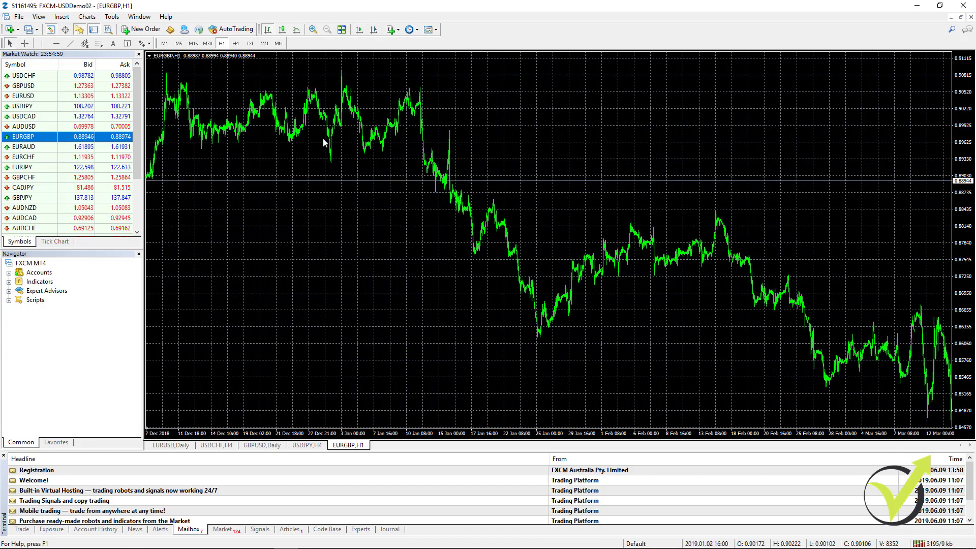
# Cycle EURGBP through M30, M15, M5, M1 and Daily, ending on Weekly.
pyautogui.click(207, 43)
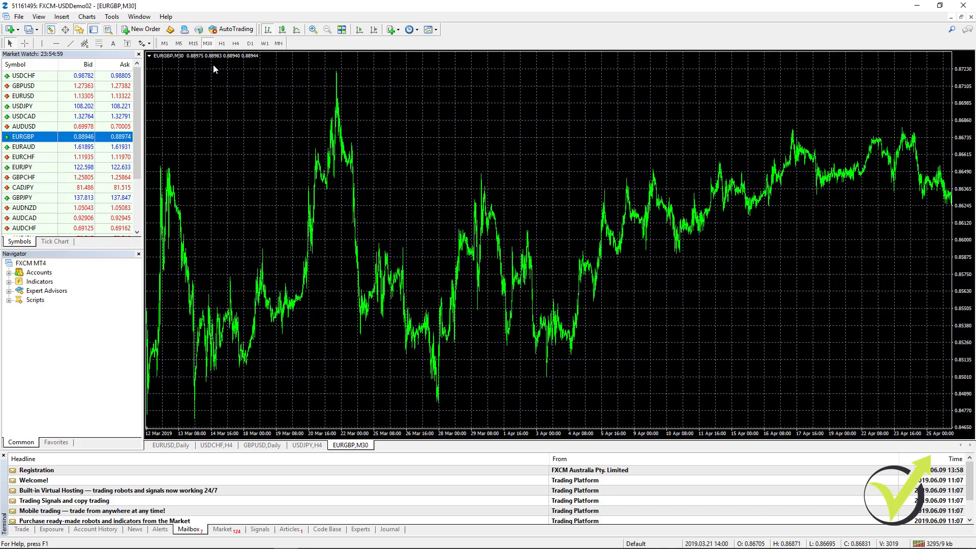
pyautogui.click(193, 44)
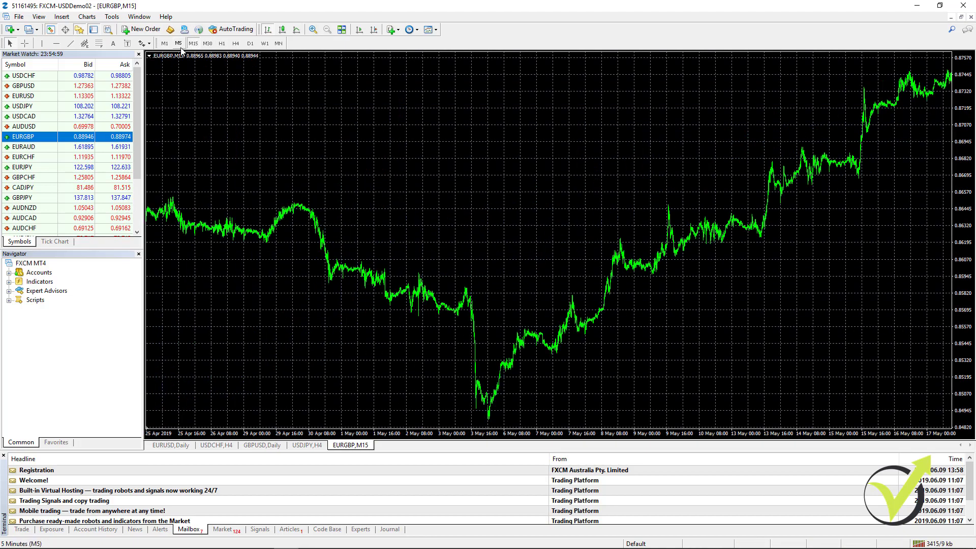
pyautogui.click(179, 45)
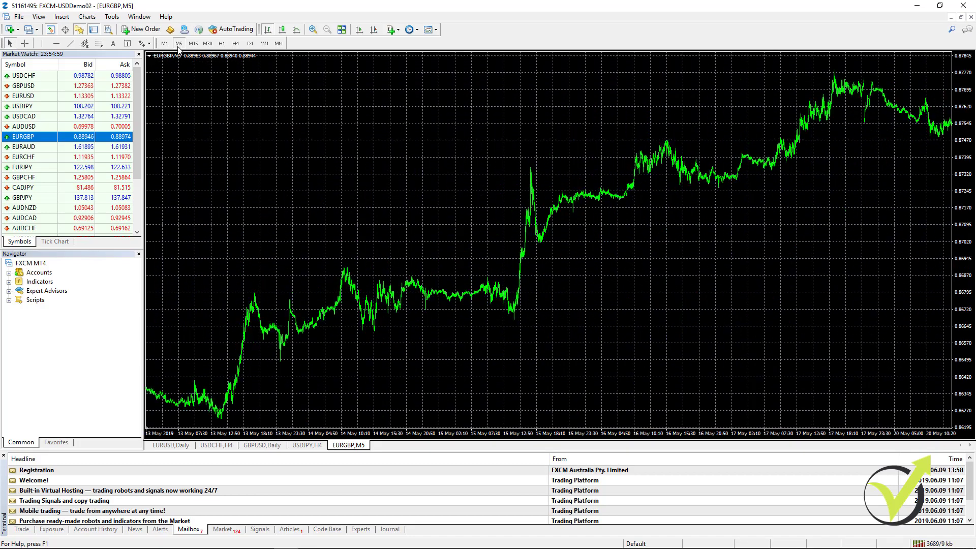
pyautogui.click(165, 45)
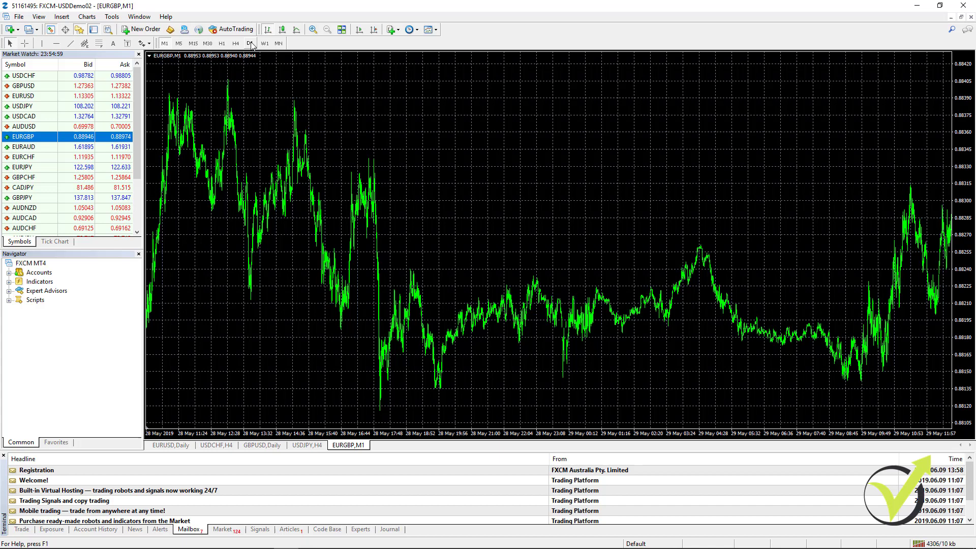
pyautogui.click(250, 45)
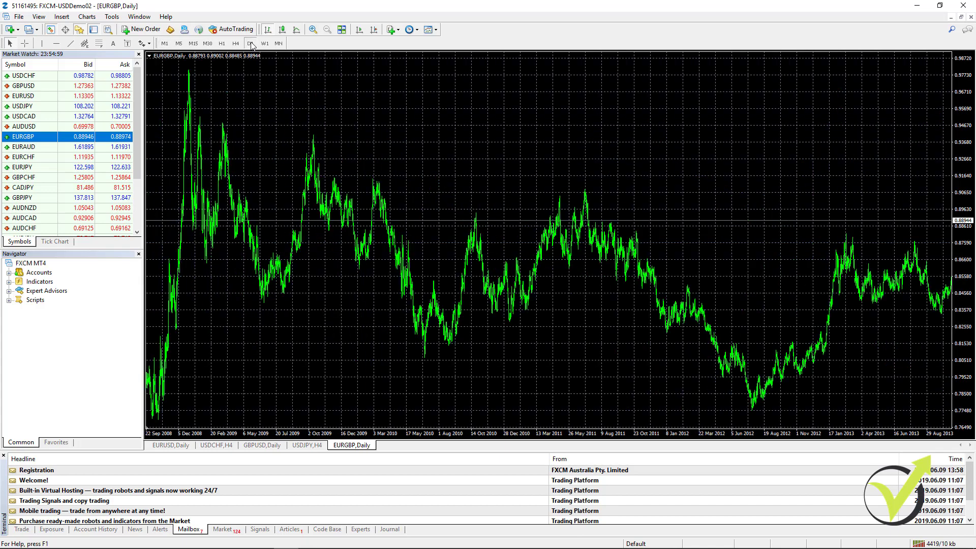
pyautogui.click(265, 43)
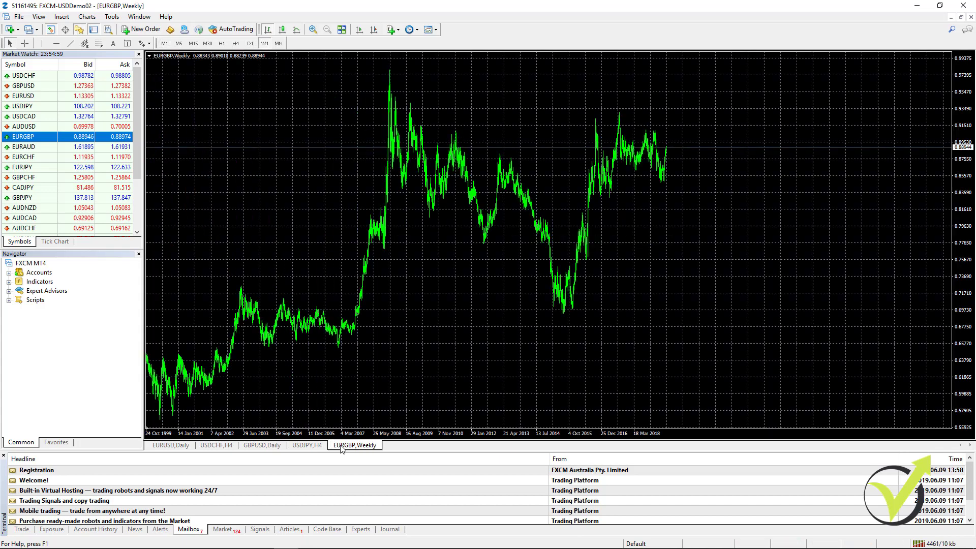
# Reorder tabs to EURUSD, EURGBP, GBPUSD and close the USDCHF,H4 and USDJPY,H4 charts.
pyautogui.moveTo(340, 446); pyautogui.dragTo(216, 450)
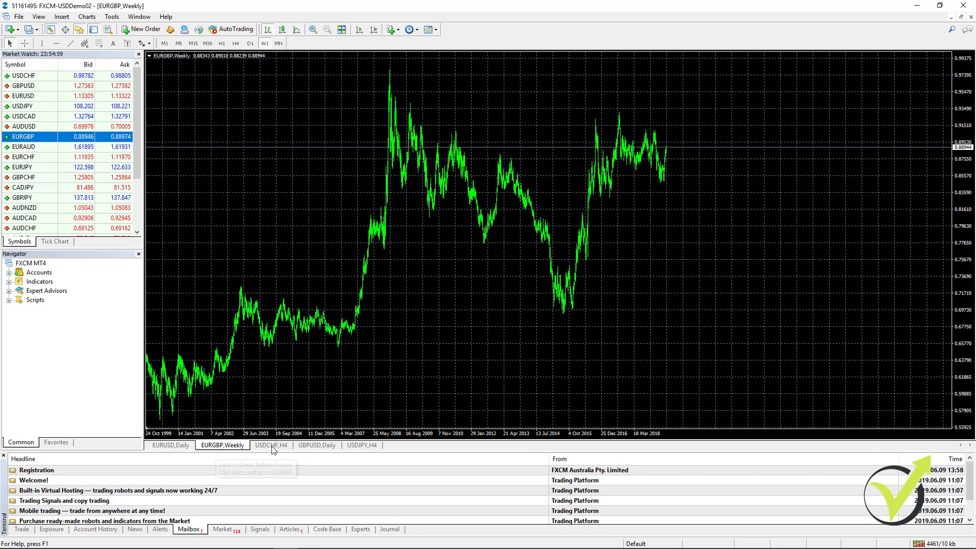
pyautogui.moveTo(316, 445); pyautogui.dragTo(270, 450)
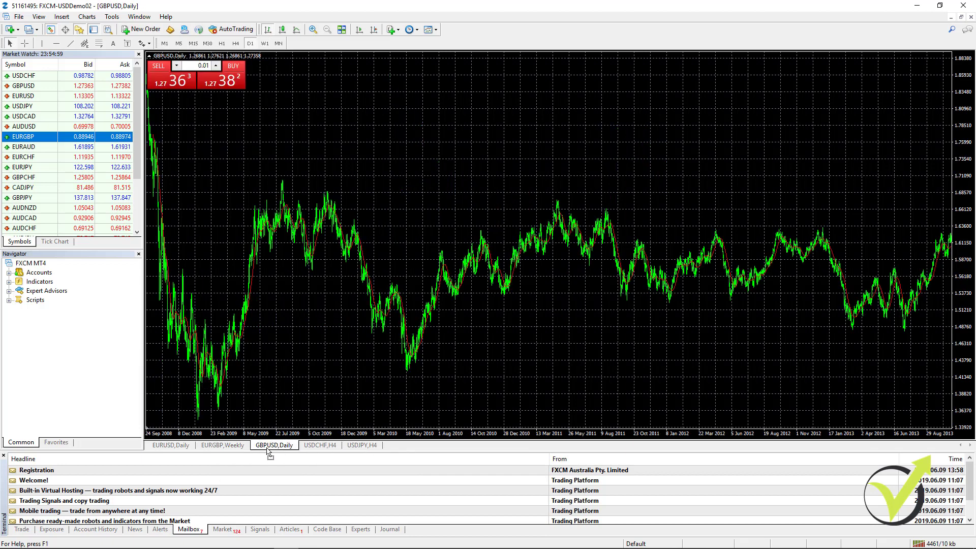
pyautogui.rightClick(320, 449)
pyautogui.press('Escape')
pyautogui.rightClick(325, 445)
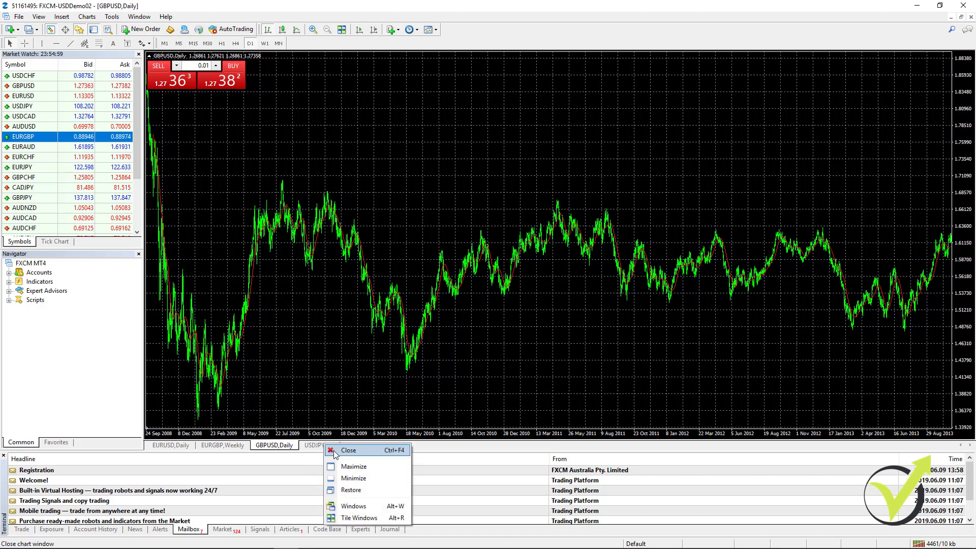
pyautogui.click(337, 451)
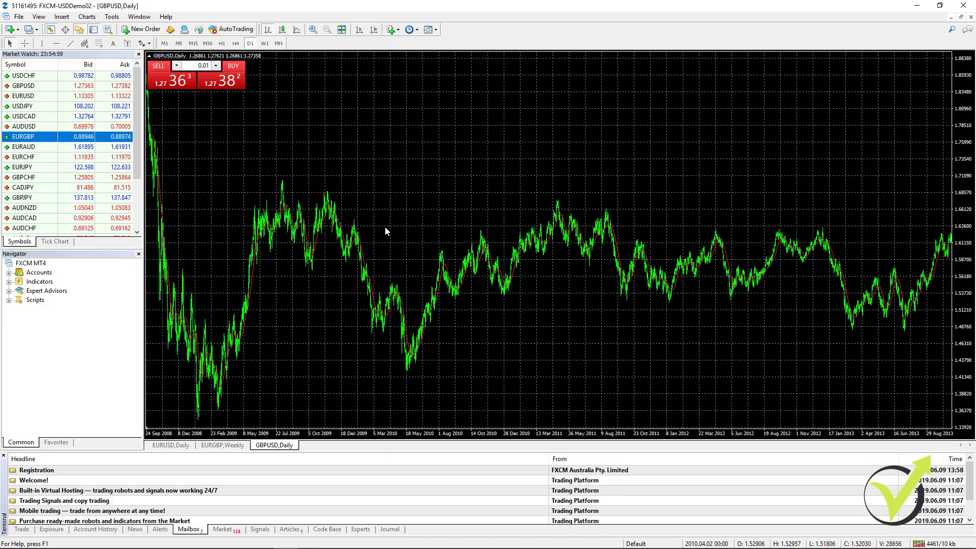
# Paste the EA Studio Data Export MT4 file into the data folder's MQL4\Scripts and close Explorer.
pyautogui.click(19, 16)
pyautogui.click(31, 115)
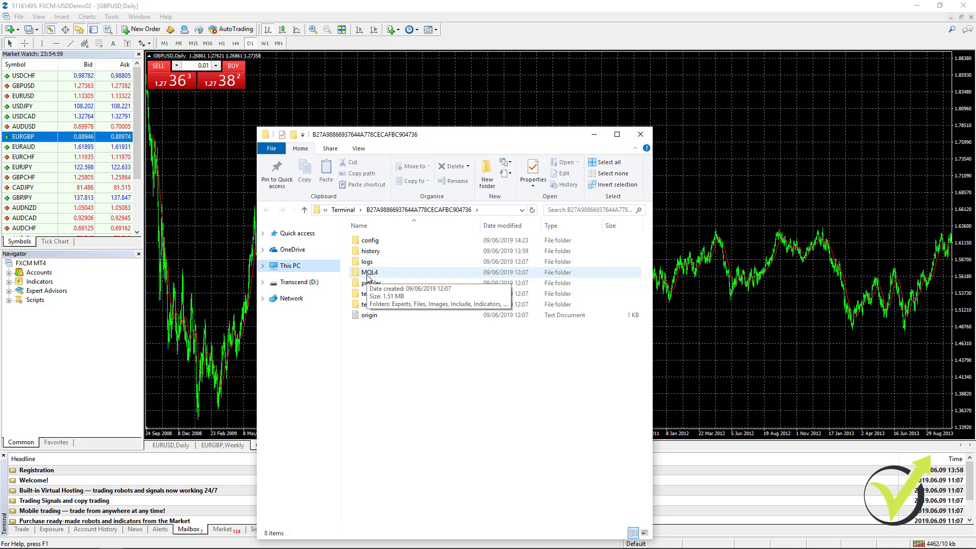
pyautogui.doubleClick(368, 275)
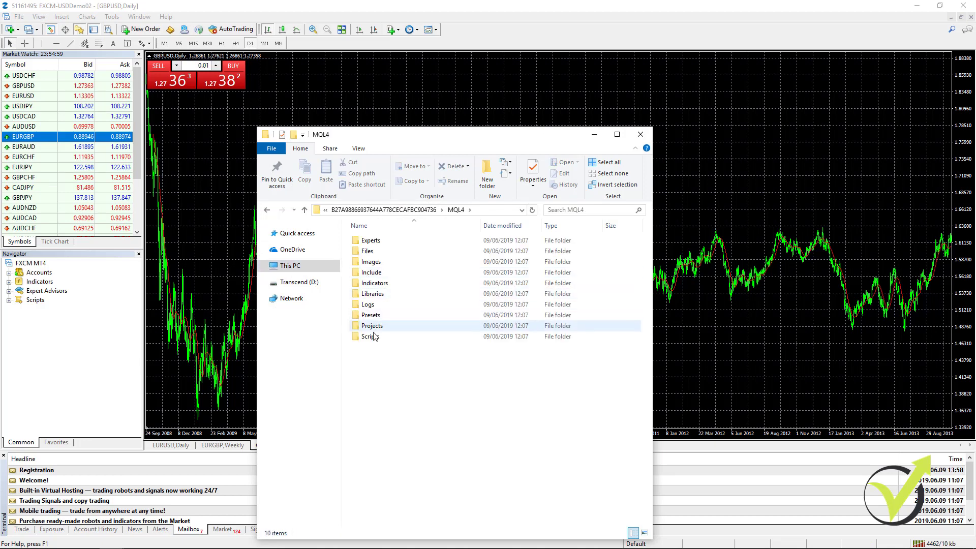
pyautogui.doubleClick(371, 337)
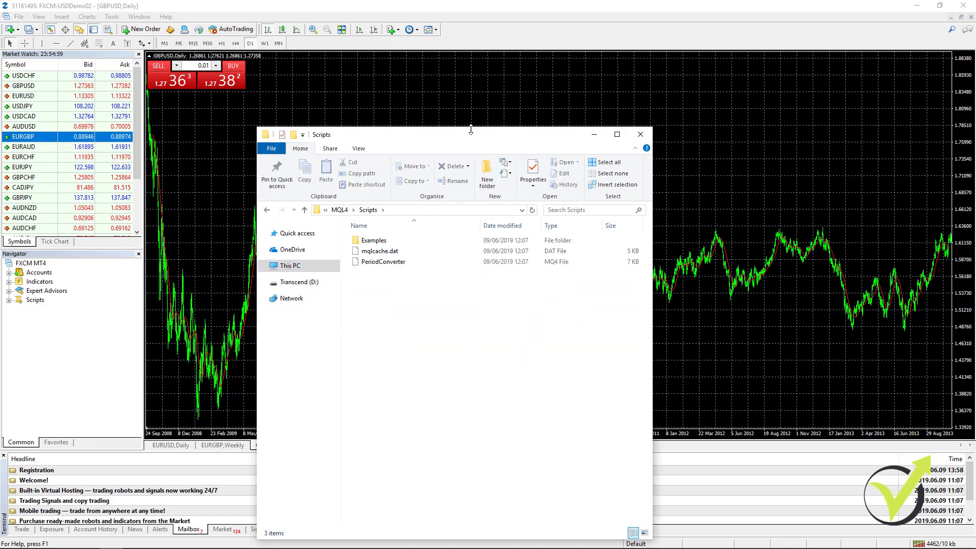
pyautogui.moveTo(470, 133); pyautogui.dragTo(435, 58)
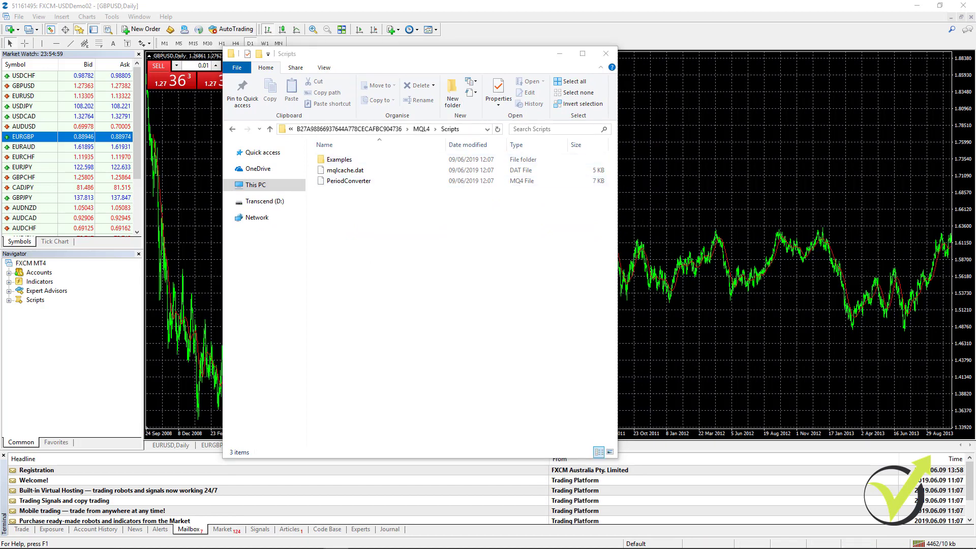
pyautogui.click(334, 275)
pyautogui.hotkey('ctrl', 'v')
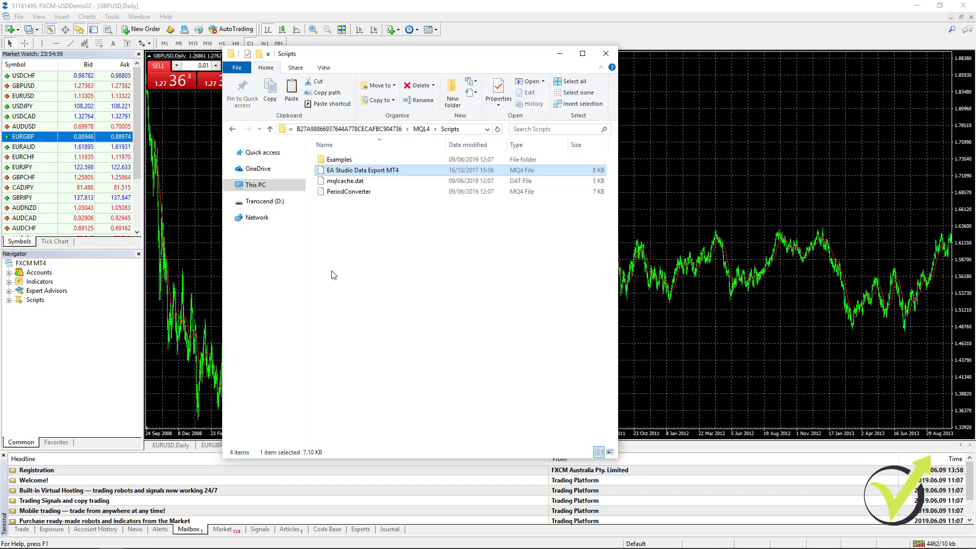
pyautogui.click(607, 54)
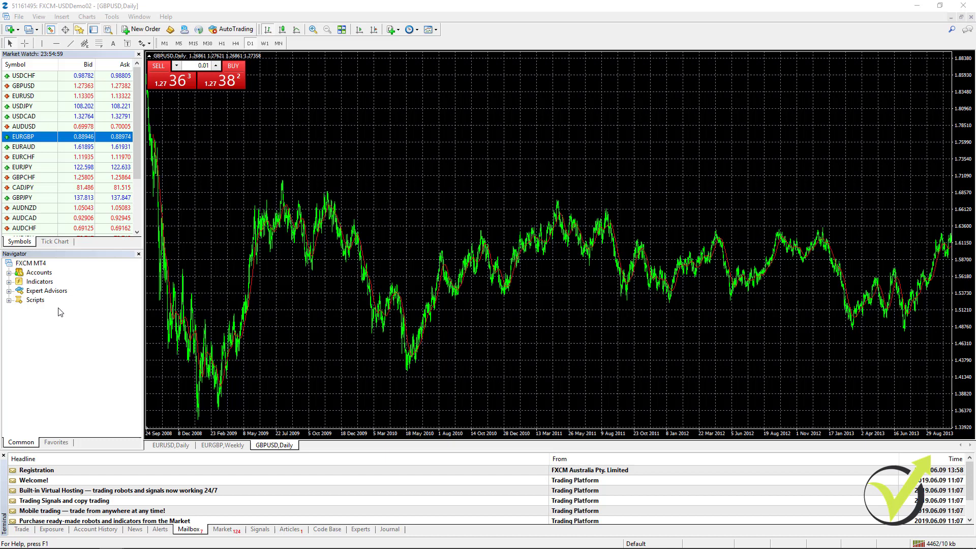
# Refresh the Navigator's Scripts list and select EA Studio Data Export MT4.
pyautogui.click(35, 301)
pyautogui.rightClick(36, 301)
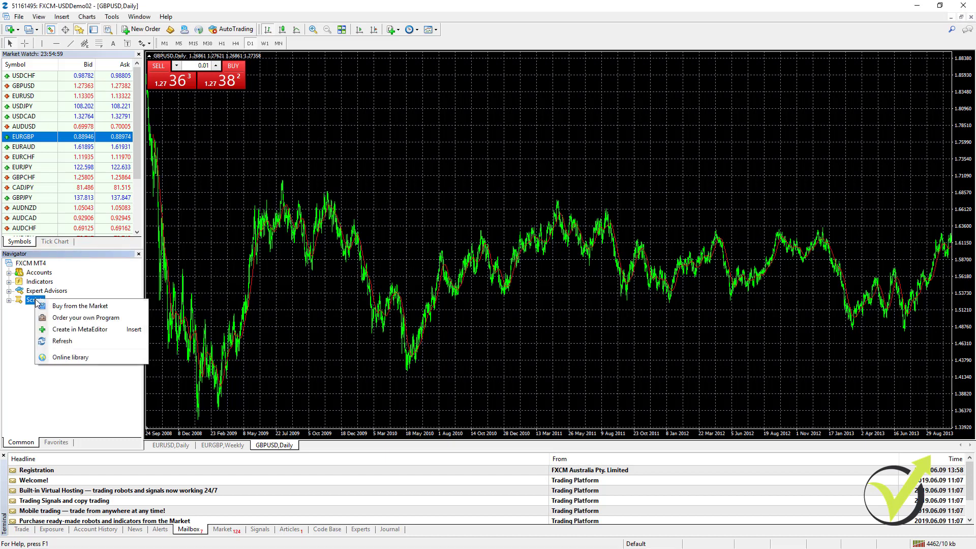
pyautogui.click(59, 342)
pyautogui.click(9, 300)
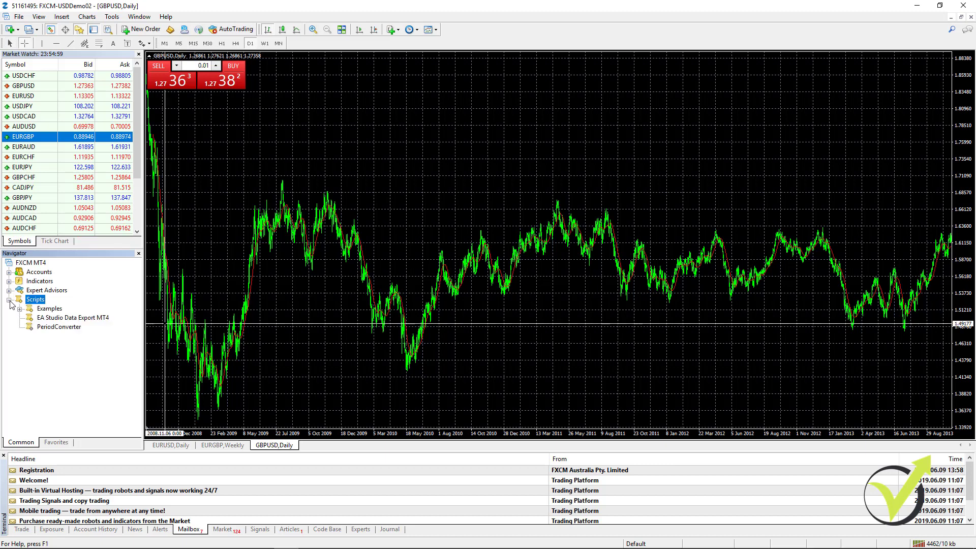
pyautogui.click(41, 318)
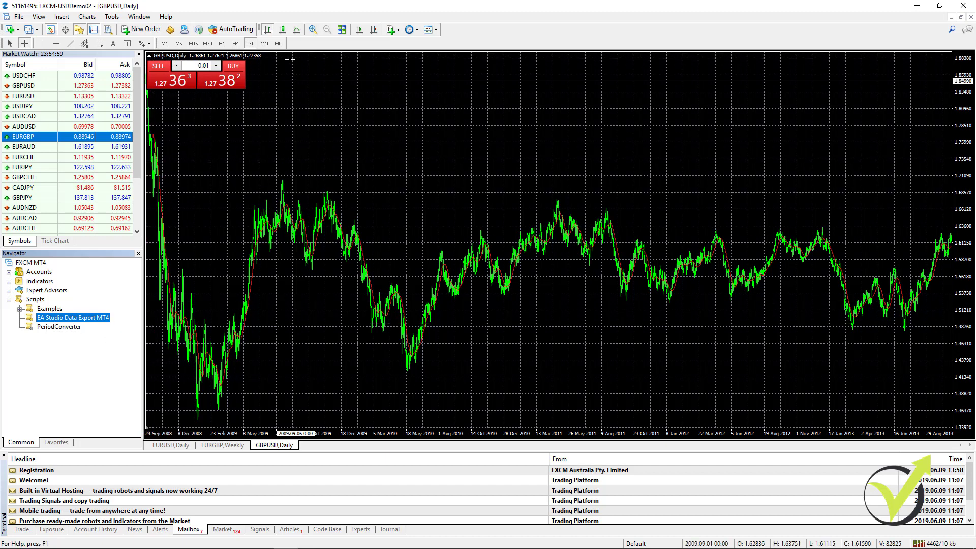
# Hide one-click trading on the GBPUSD Daily chart and drop the export script onto it.
pyautogui.rightClick(268, 134)
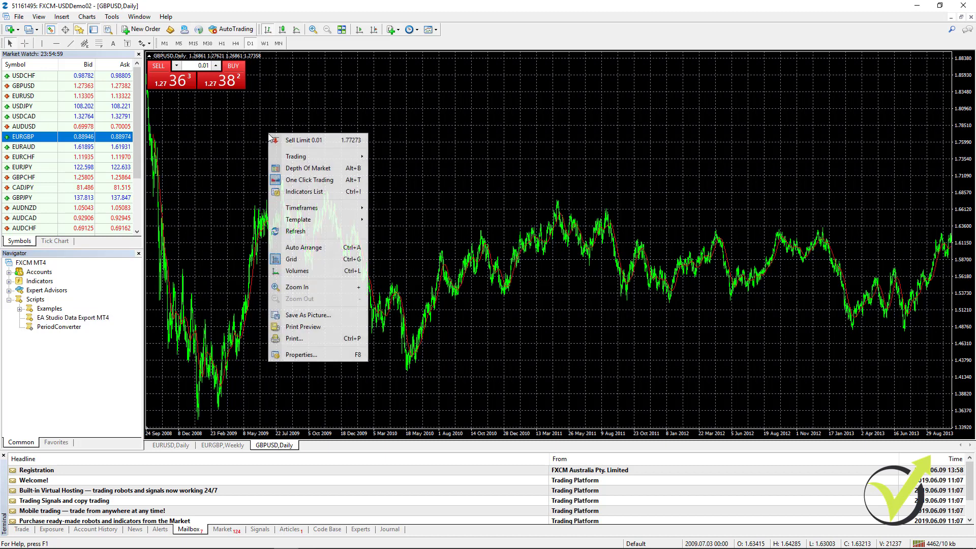
pyautogui.click(299, 179)
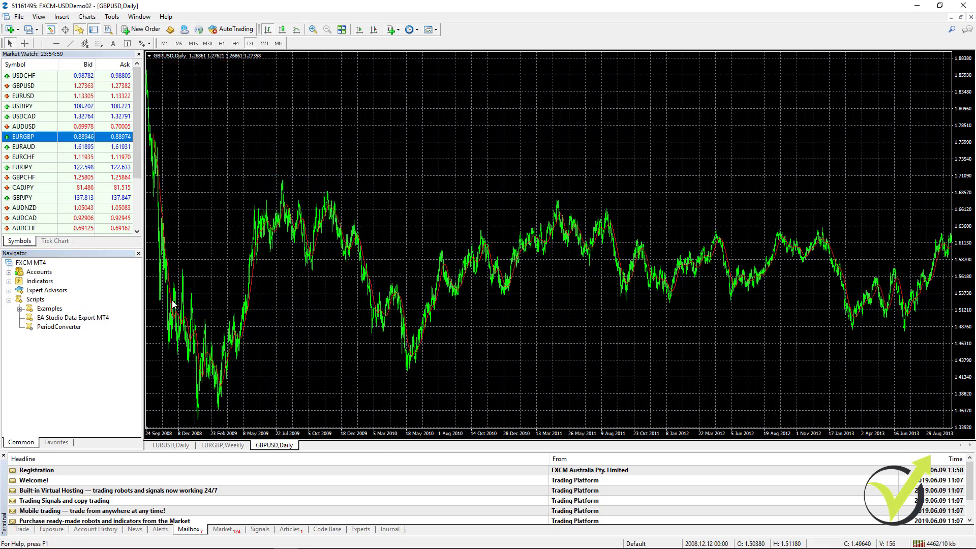
pyautogui.click(80, 319)
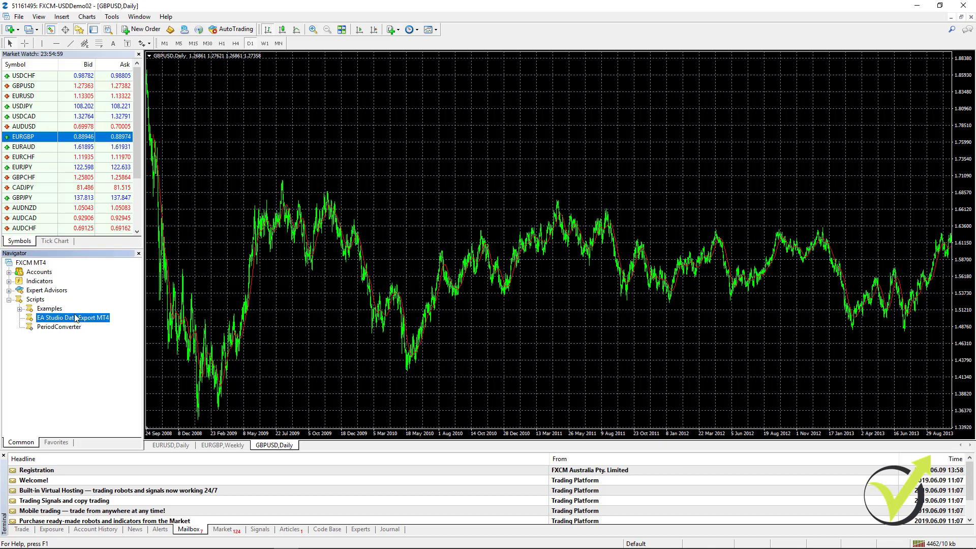
pyautogui.moveTo(80, 319); pyautogui.dragTo(448, 216)
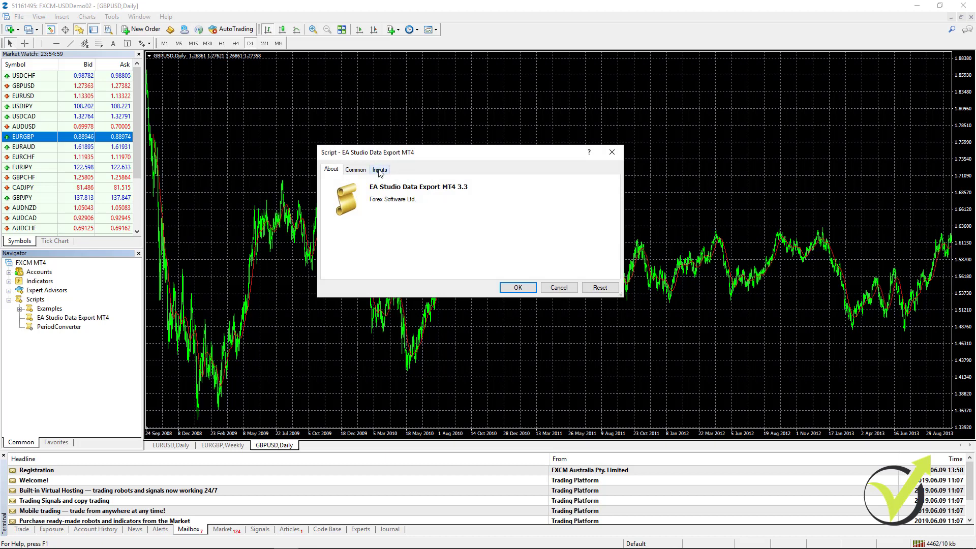
# Run the export on GBPUSD with Commission in currency 0 and Maximum count of bars 1200000.
pyautogui.click(357, 173)
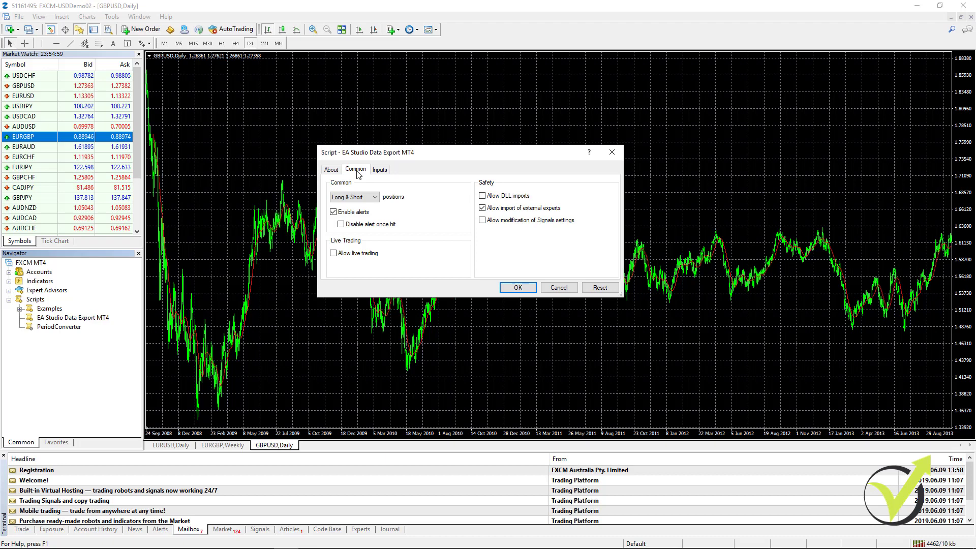
pyautogui.click(384, 175)
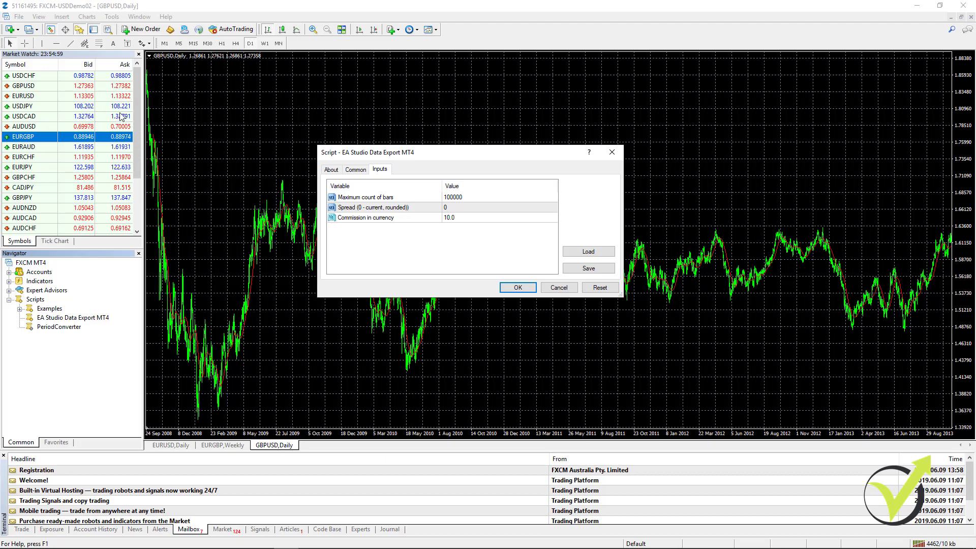
pyautogui.doubleClick(467, 217)
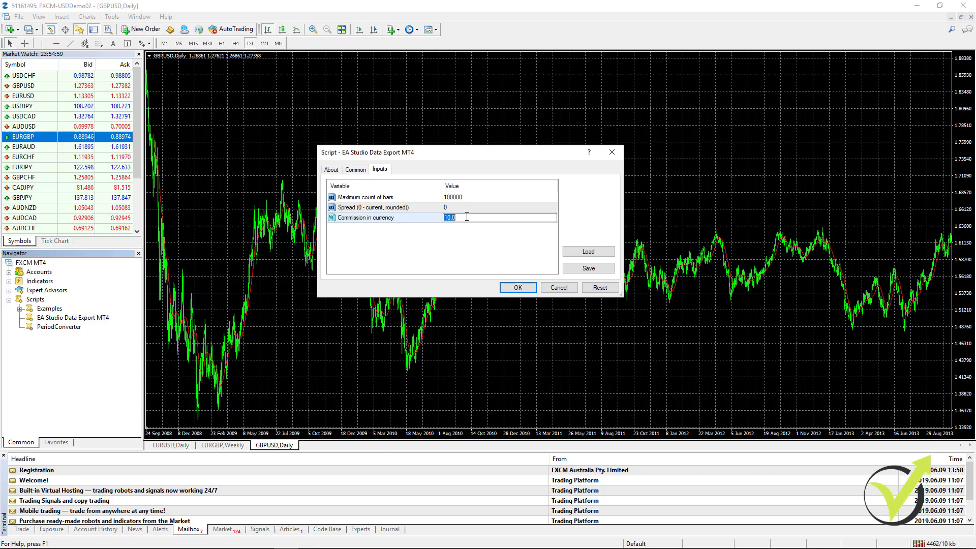
pyautogui.write('0')
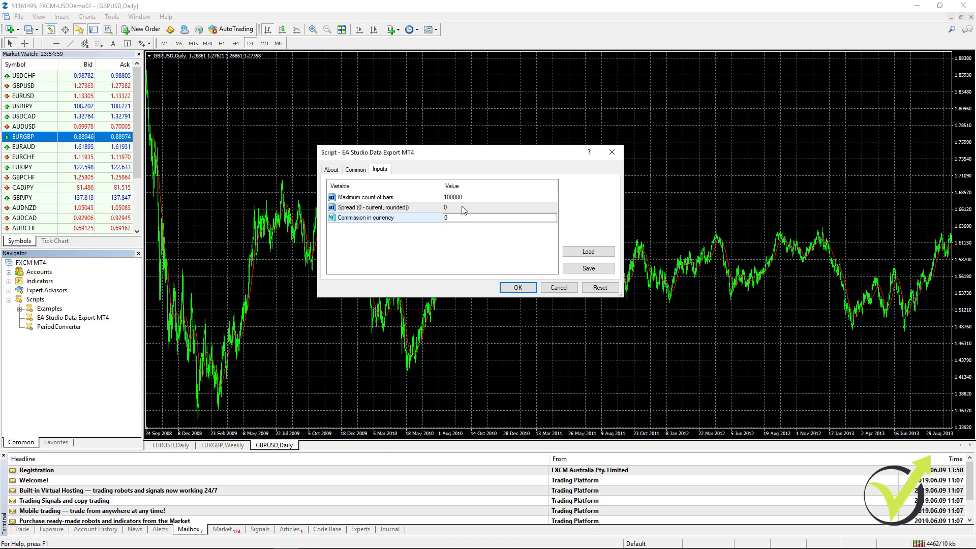
pyautogui.click(464, 208)
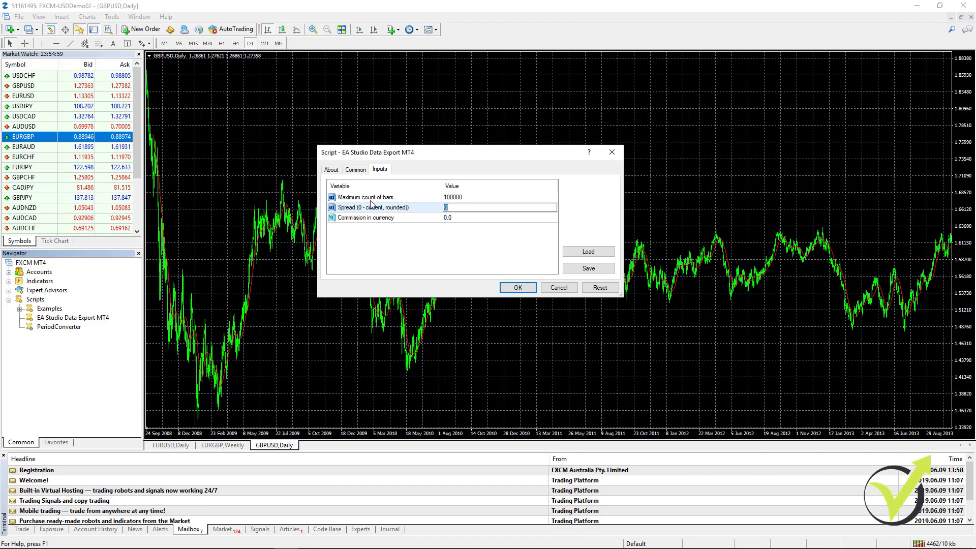
pyautogui.click(449, 198)
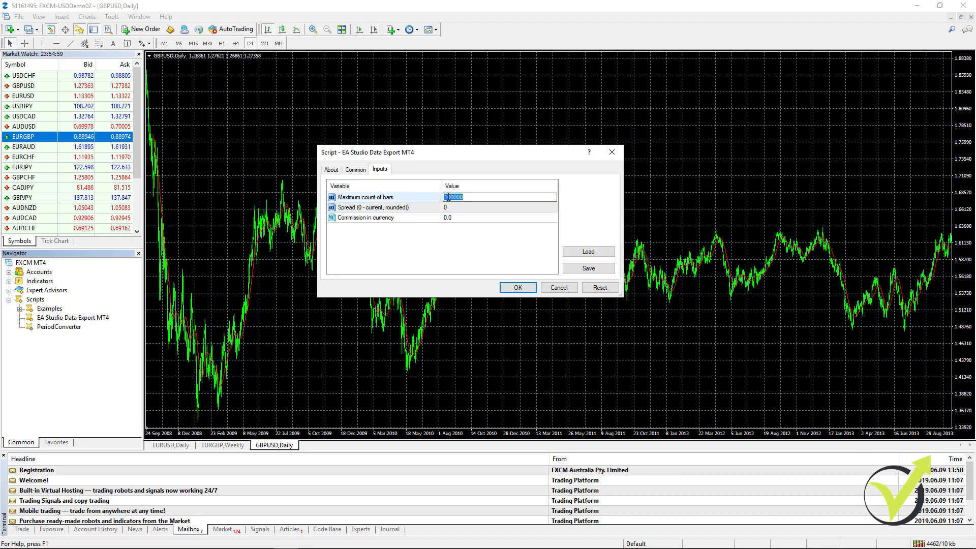
pyautogui.click(448, 197)
pyautogui.write('2')
pyautogui.click(517, 288)
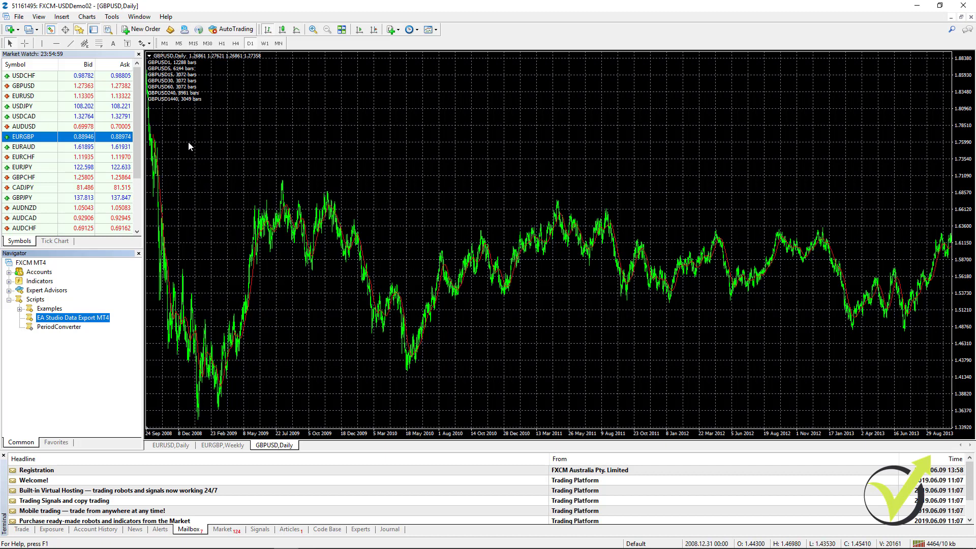
# Run the export script on the EURGBP Weekly chart with zero commission.
pyautogui.click(214, 445)
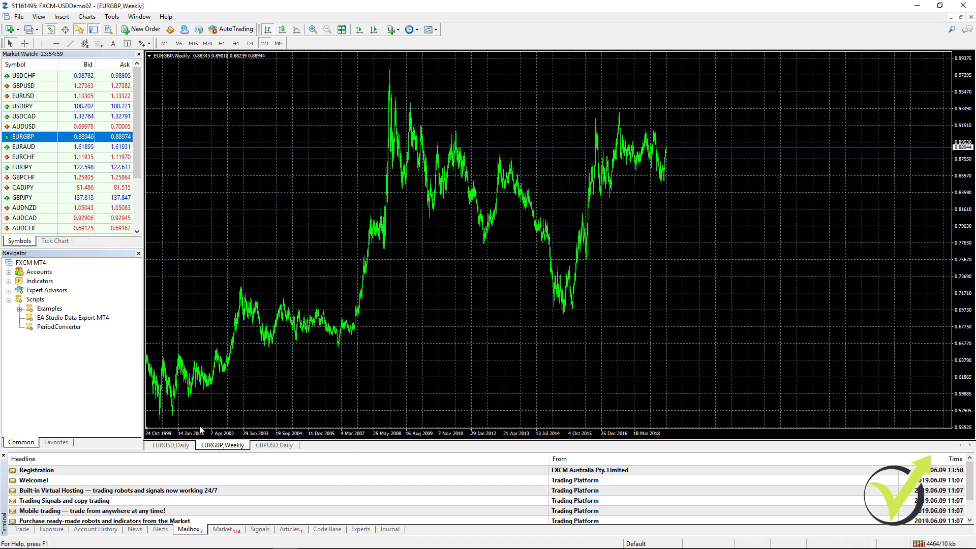
pyautogui.moveTo(49, 318); pyautogui.dragTo(253, 297)
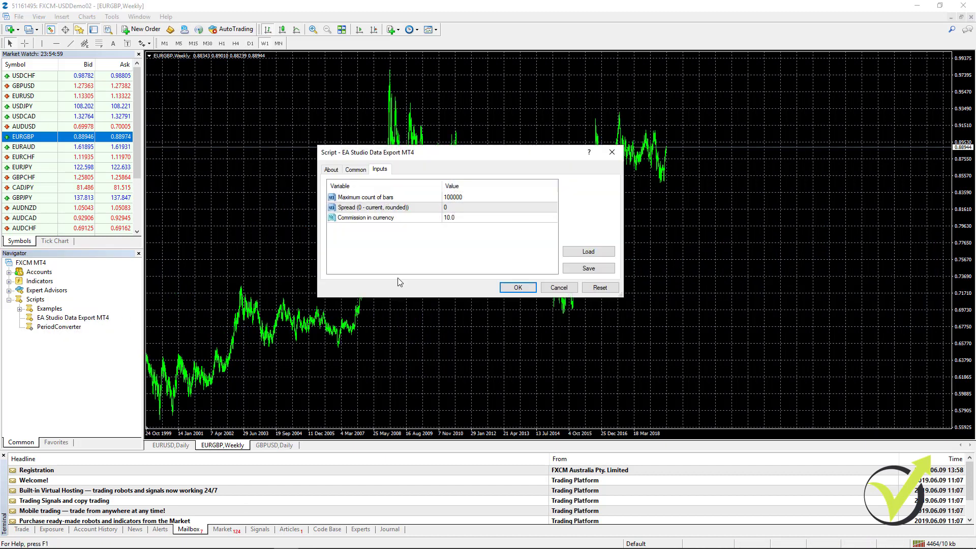
pyautogui.doubleClick(452, 218)
pyautogui.write('0')
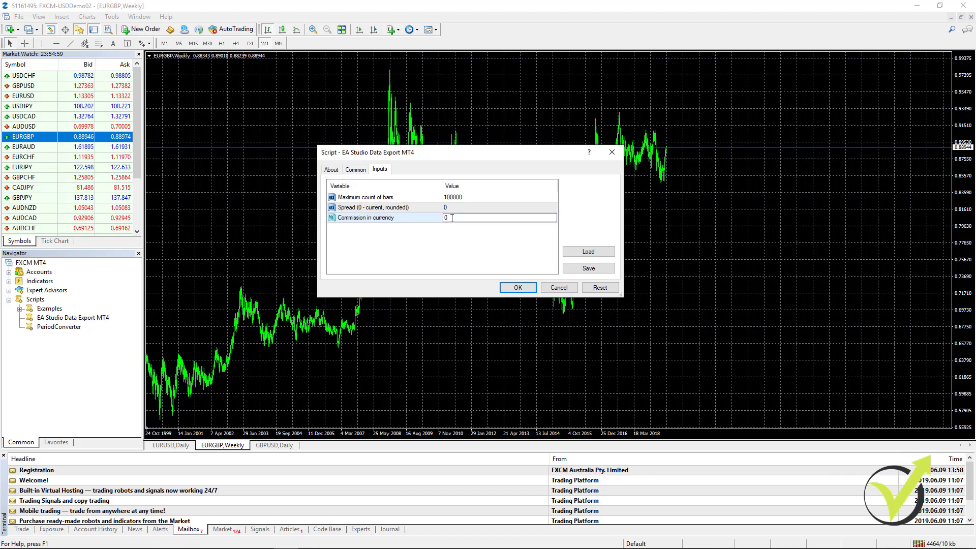
pyautogui.click(518, 287)
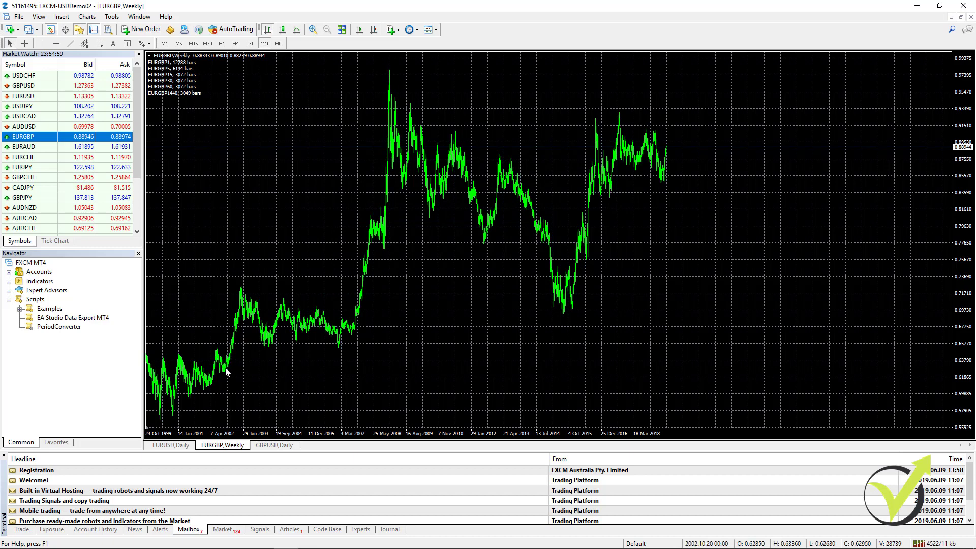
# Hide one-click trading on EURUSD Daily and run the export there with zero commission.
pyautogui.hotkey('ctrl', 'F6')
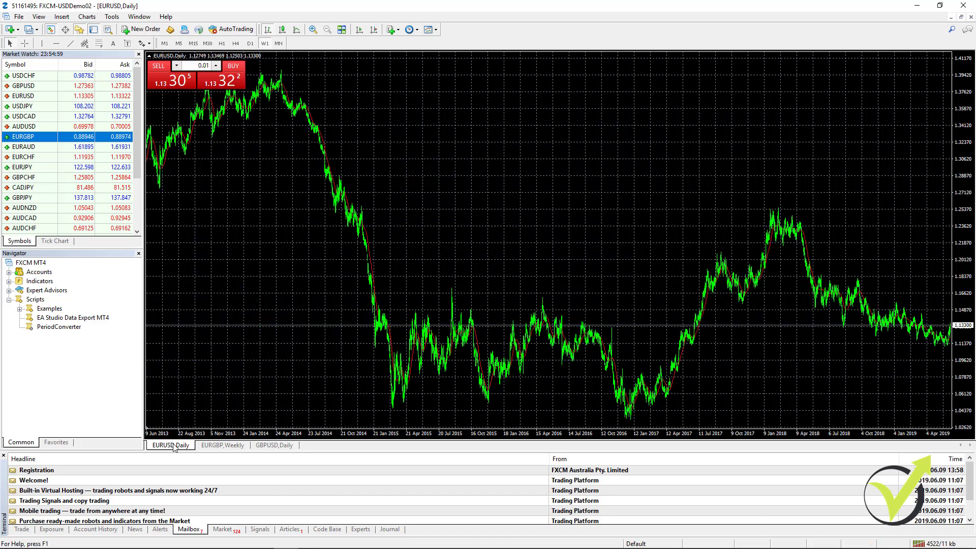
pyautogui.rightClick(307, 226)
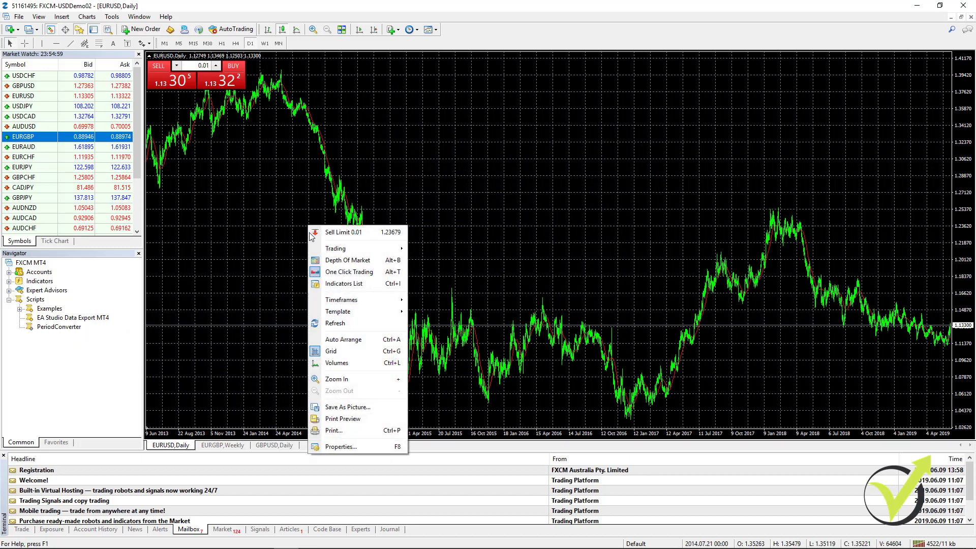
pyautogui.click(325, 271)
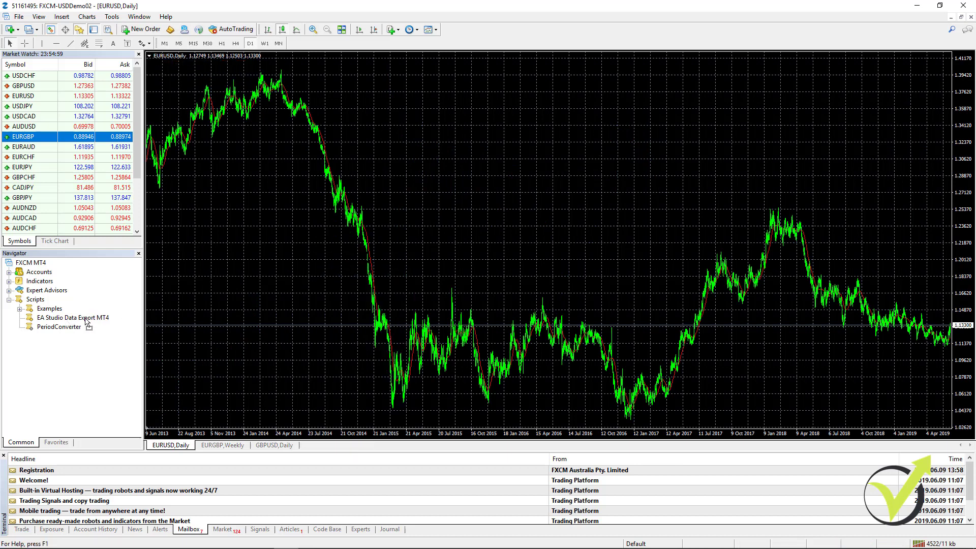
pyautogui.moveTo(84, 318); pyautogui.dragTo(198, 298)
pyautogui.click(447, 218)
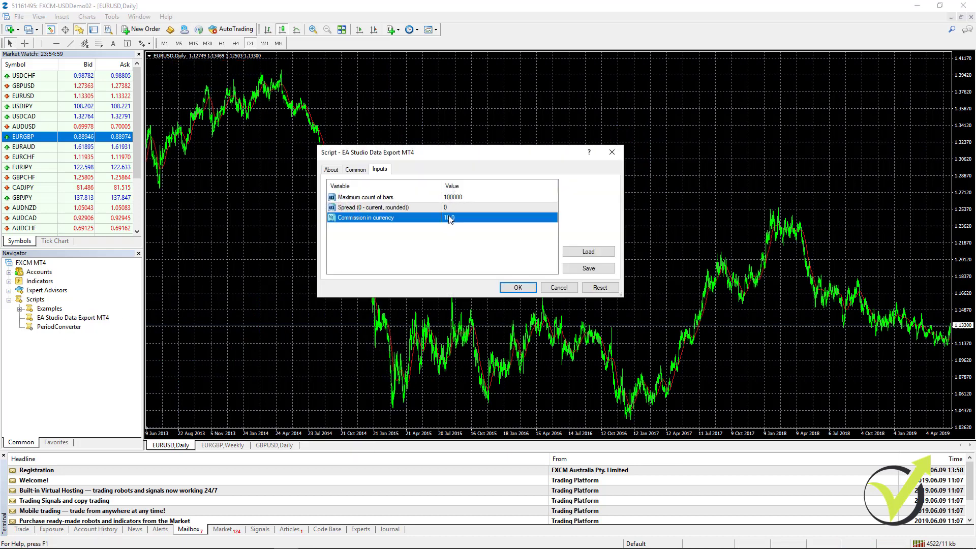
pyautogui.click(448, 217)
pyautogui.write('0')
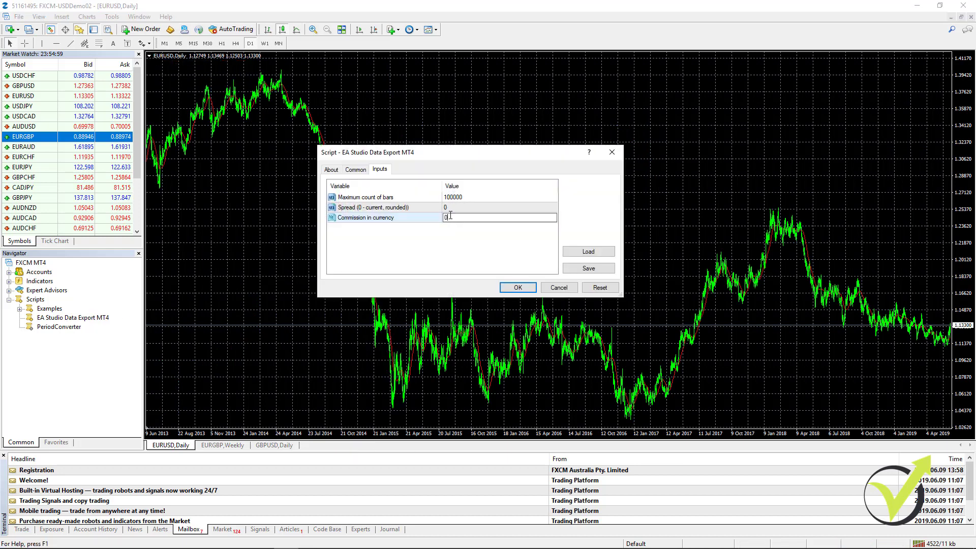
pyautogui.click(518, 286)
pyautogui.click(519, 286)
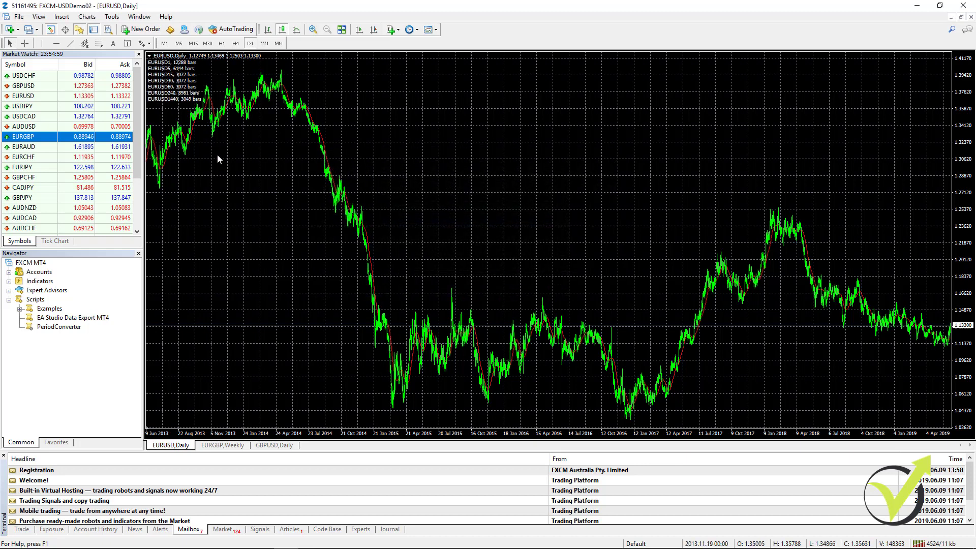
# Open the data folder's MQL4\Files and select the 21 exported JSON files.
pyautogui.click(23, 18)
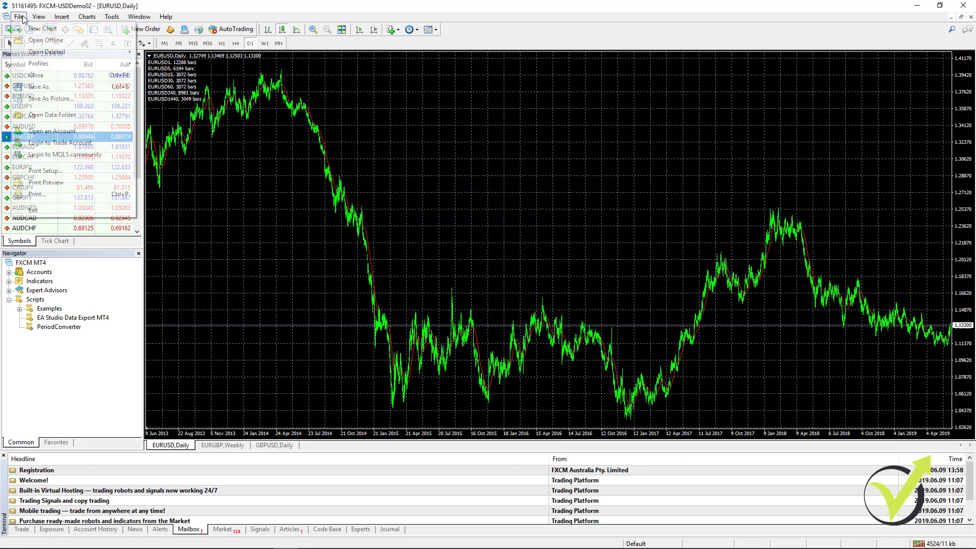
pyautogui.click(60, 116)
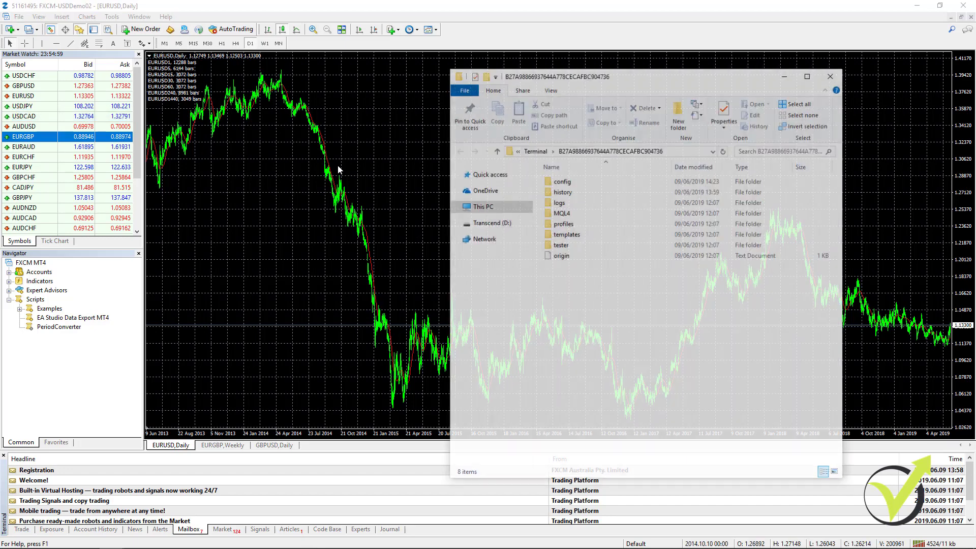
pyautogui.doubleClick(565, 214)
pyautogui.doubleClick(563, 194)
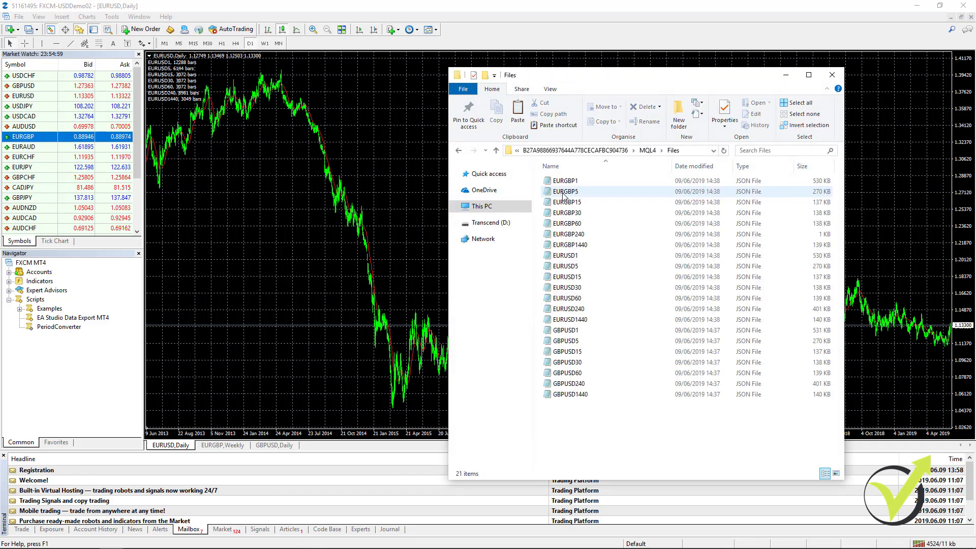
pyautogui.moveTo(543, 177); pyautogui.dragTo(672, 452)
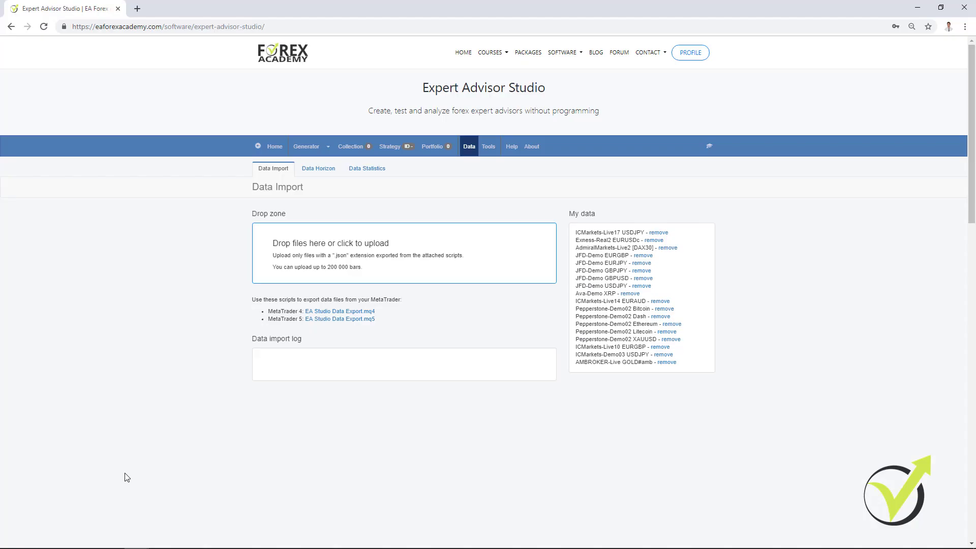
# Upload all 21 exported JSON files into Expert Advisor Studio's Data Import drop zone.
pyautogui.hotkey('alt', 'Tab')
pyautogui.moveTo(587, 85); pyautogui.dragTo(715, 83)
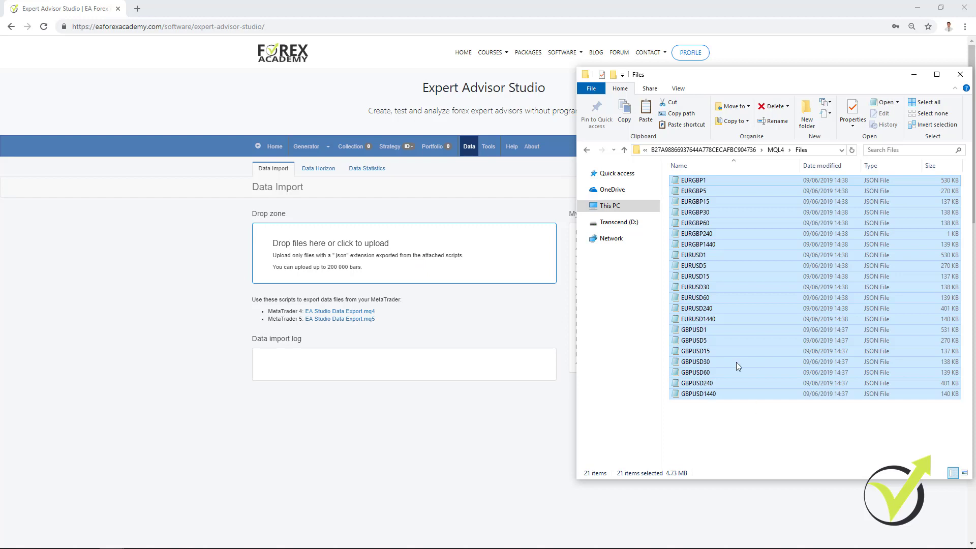
pyautogui.moveTo(685, 228); pyautogui.dragTo(316, 245)
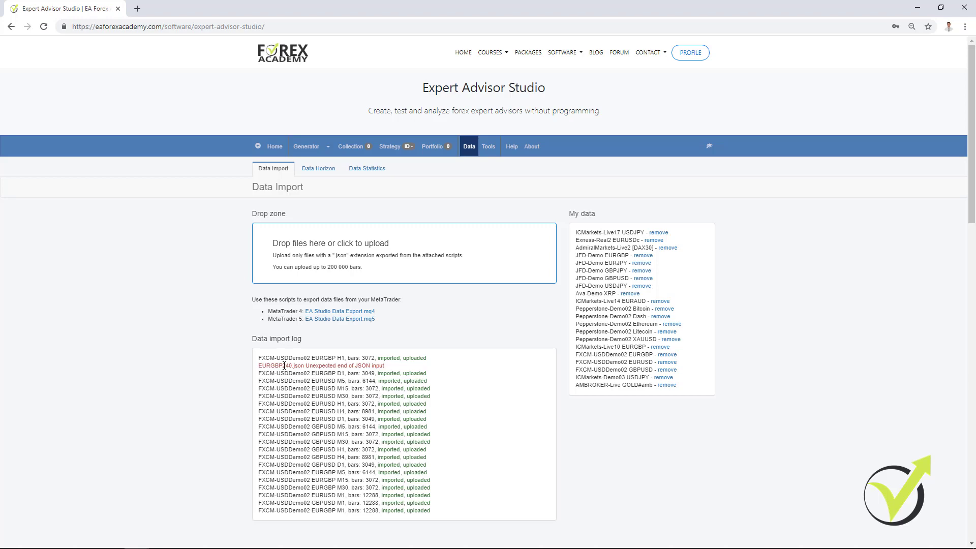
# Upload the EURGBP240 JSON file again after it failed with an unexpected end of JSON input.
pyautogui.hotkey('alt', 'Tab')
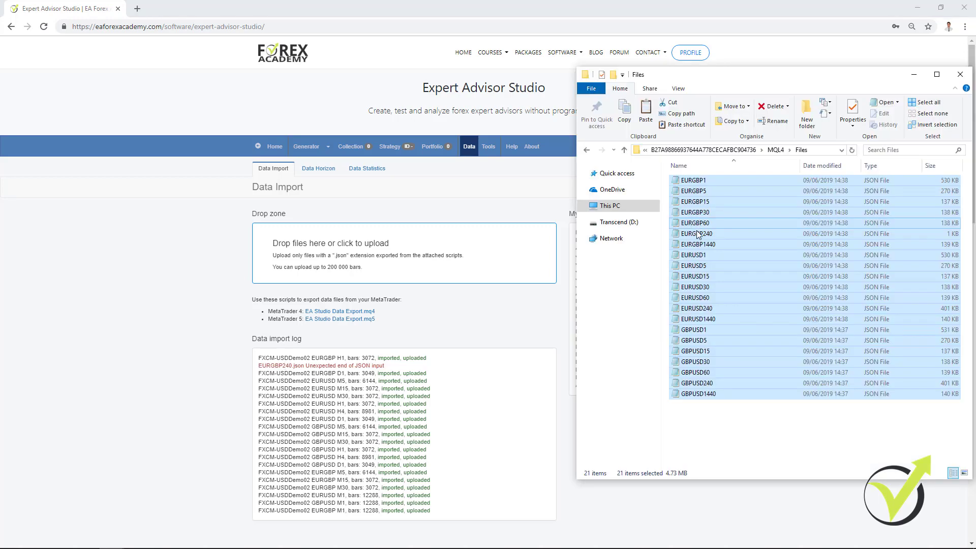
pyautogui.click(701, 234)
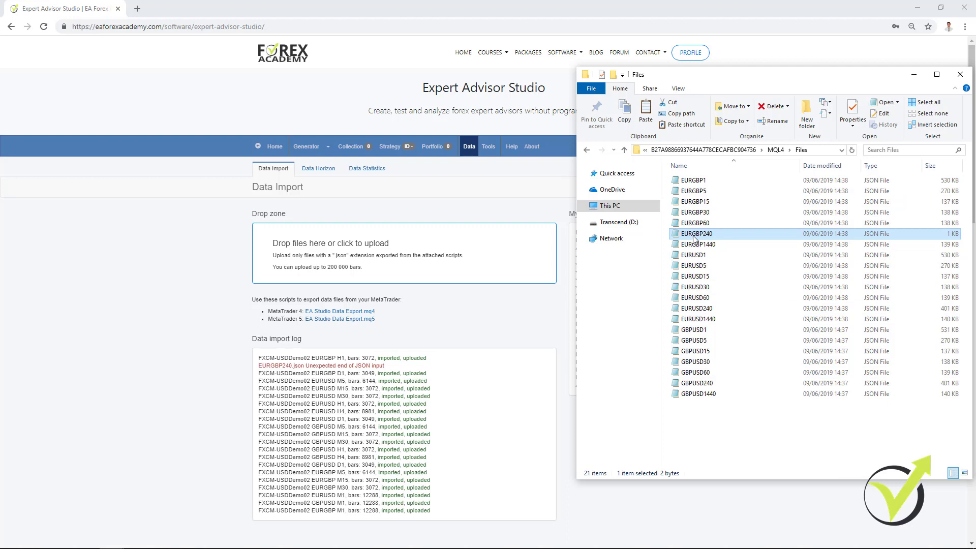
pyautogui.moveTo(694, 239); pyautogui.dragTo(390, 252)
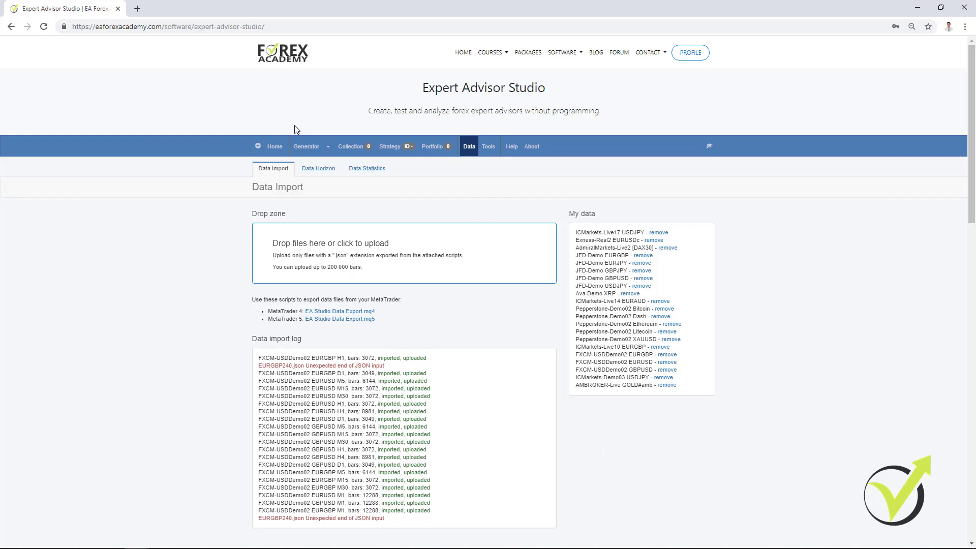
# In the Generator, change the AUDUSD data period from M15 to M1, then M5, then H1.
pyautogui.click(309, 154)
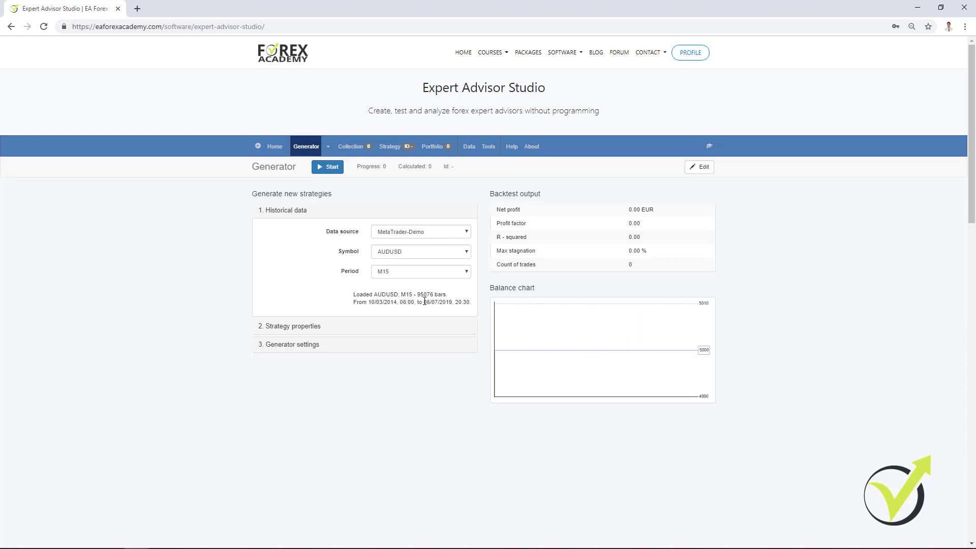
pyautogui.click(417, 271)
pyautogui.click(416, 283)
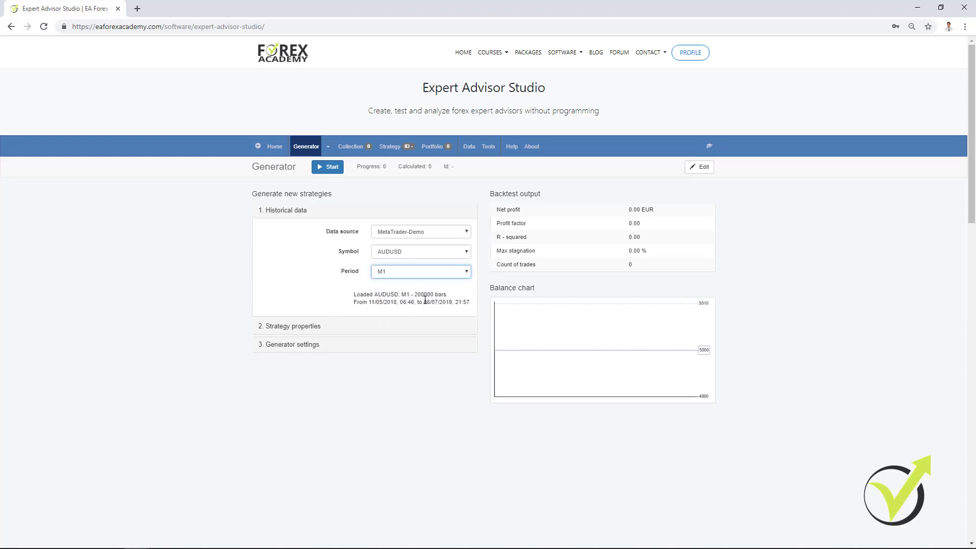
pyautogui.click(397, 272)
pyautogui.click(397, 289)
pyautogui.click(411, 274)
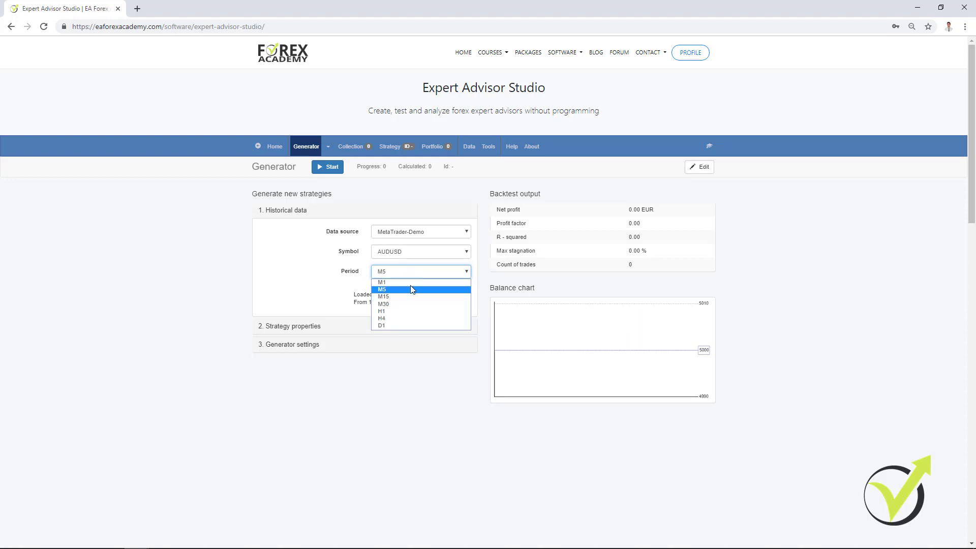
pyautogui.click(419, 311)
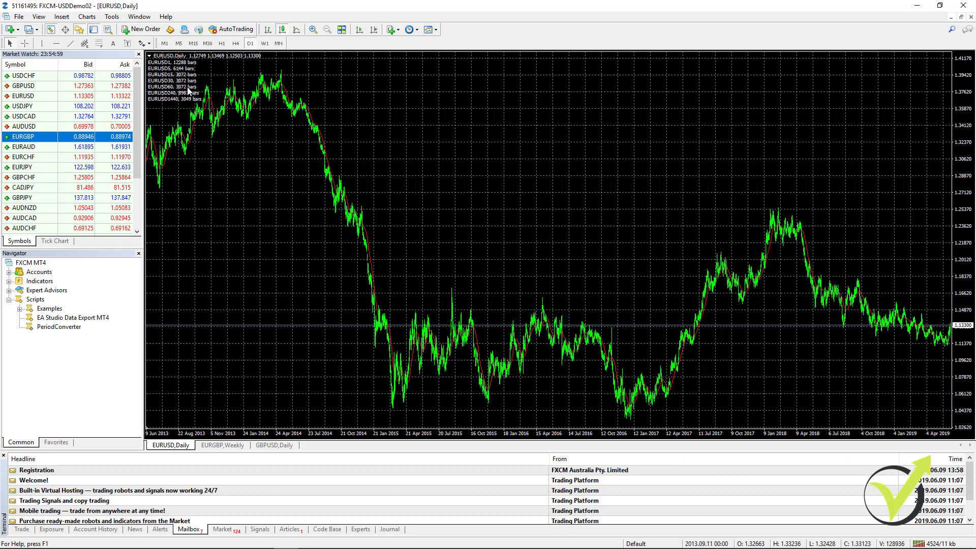
# Return to Expert Advisor Studio, check the Data Import page, then go back to the Generator.
pyautogui.click(918, 6)
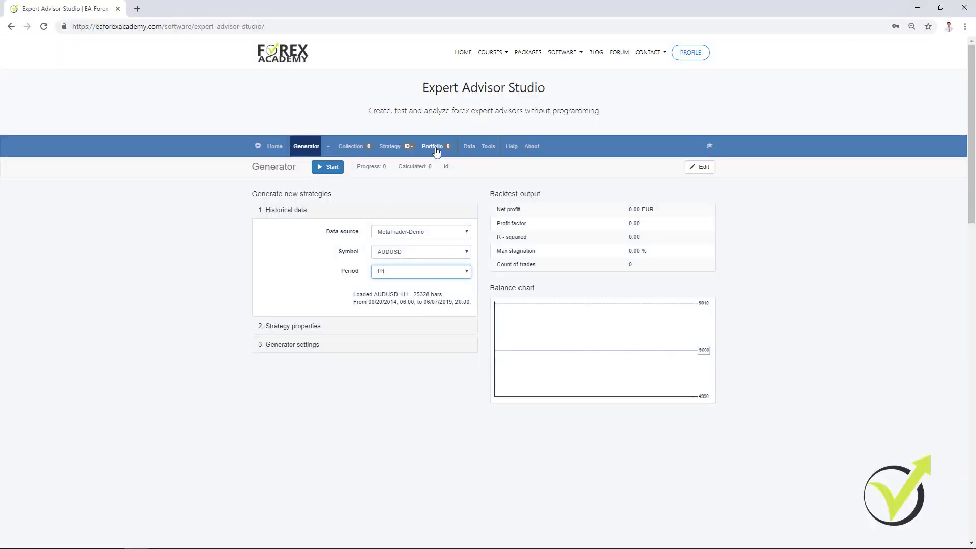
pyautogui.click(467, 148)
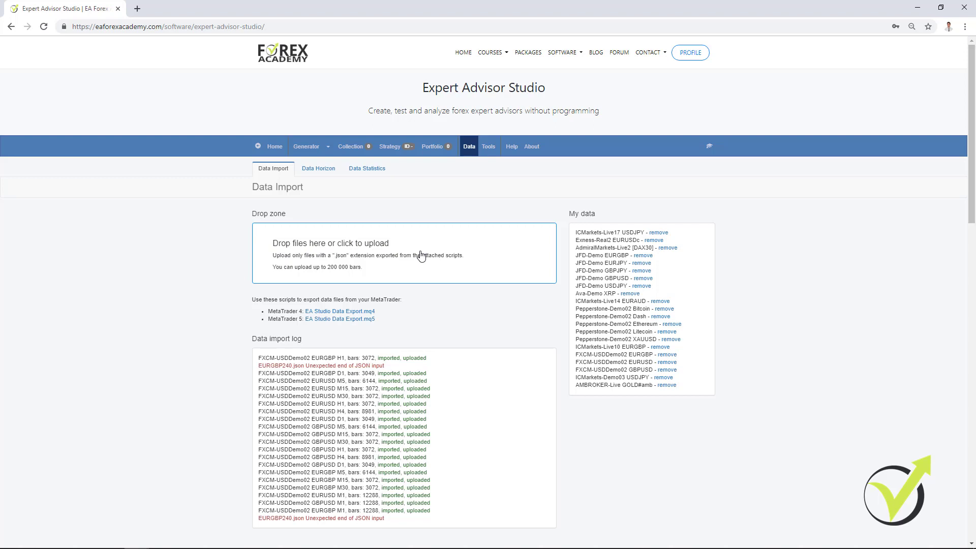
pyautogui.click(307, 147)
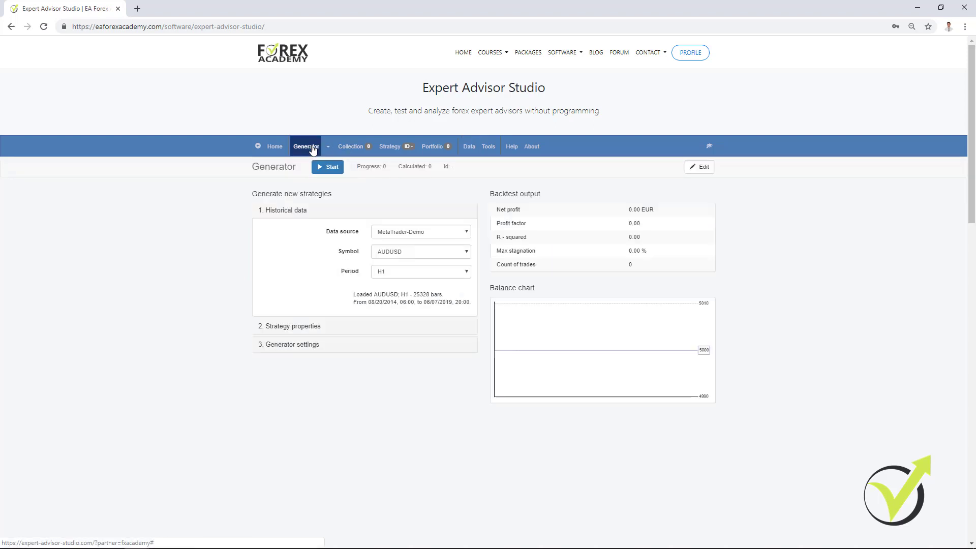
# Switch the Generator data source to FXCM-USDDemo02, loading 3072 EURGBP H1 bars.
pyautogui.click(390, 235)
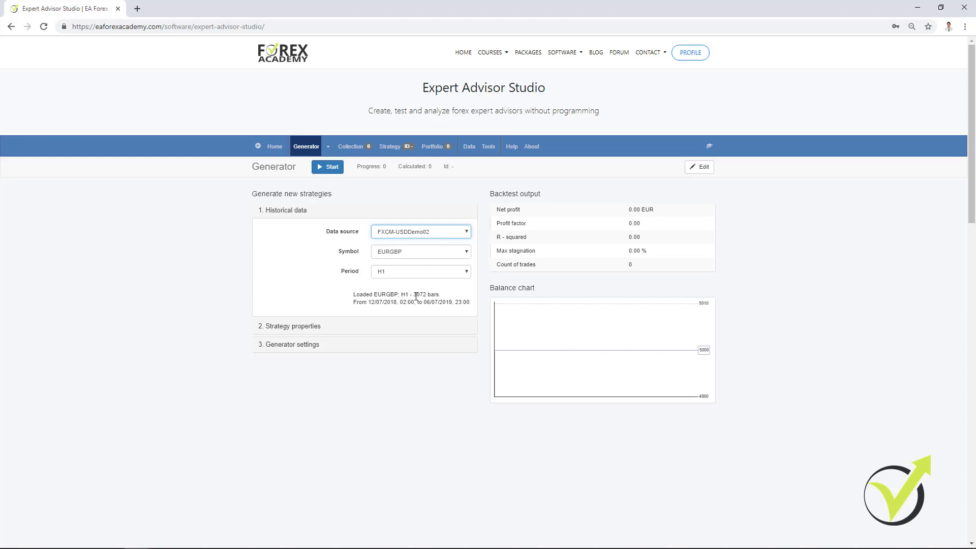
pyautogui.click(468, 230)
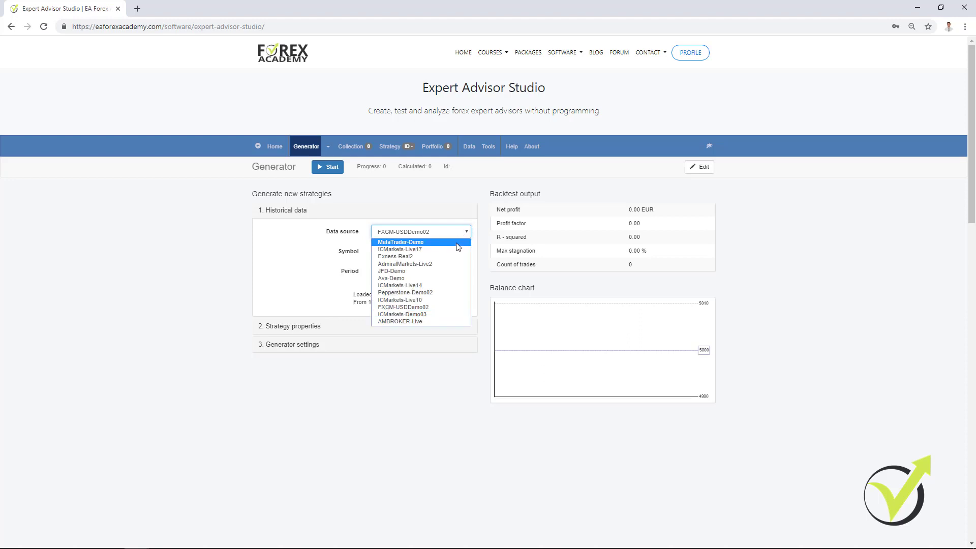
pyautogui.click(458, 242)
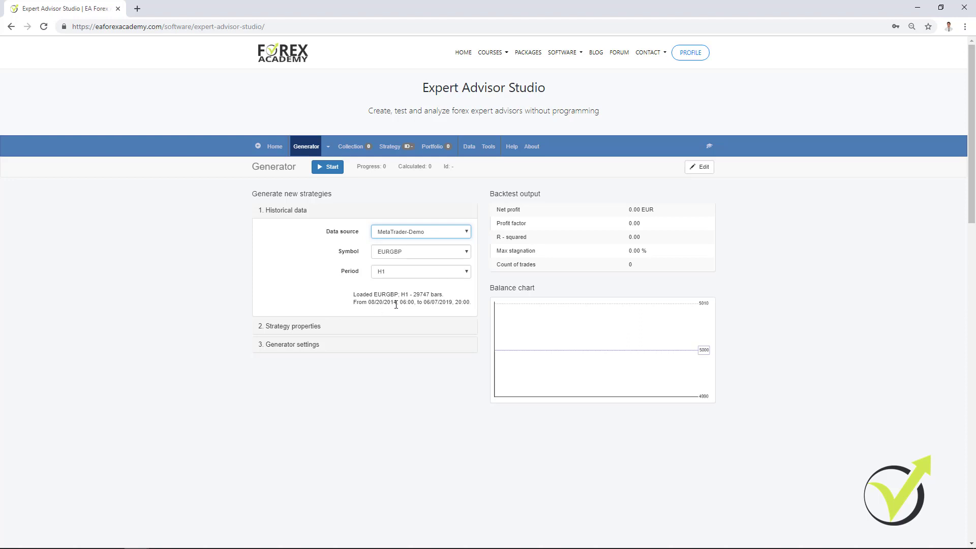
pyautogui.click(440, 230)
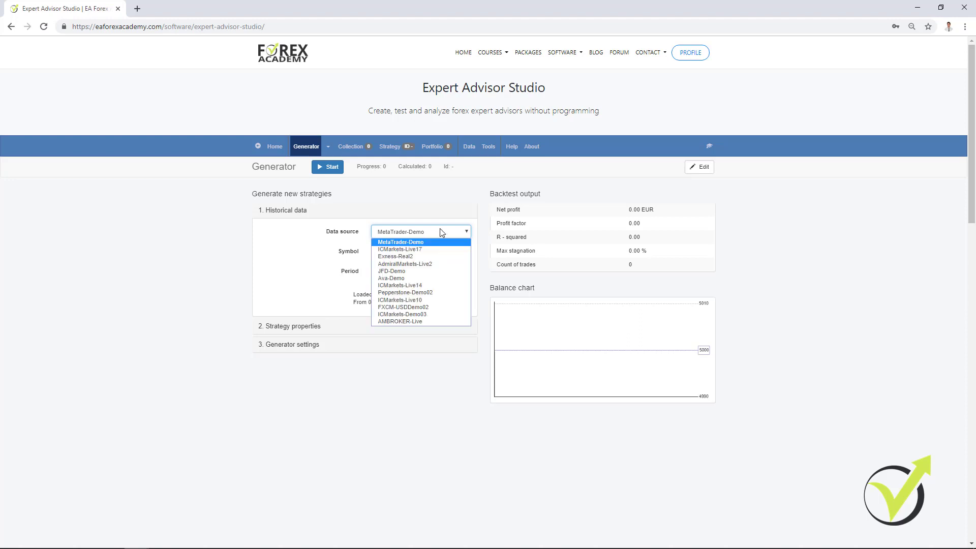
pyautogui.click(428, 307)
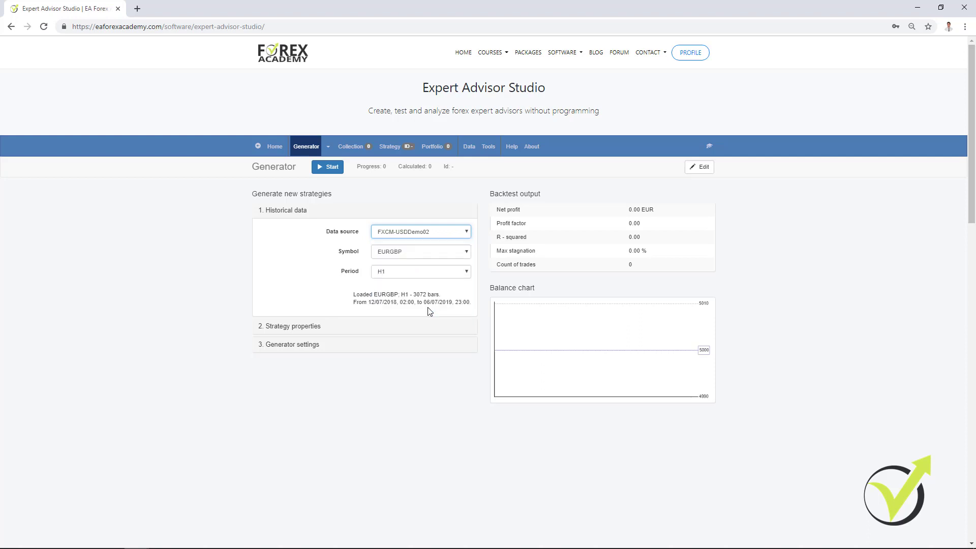